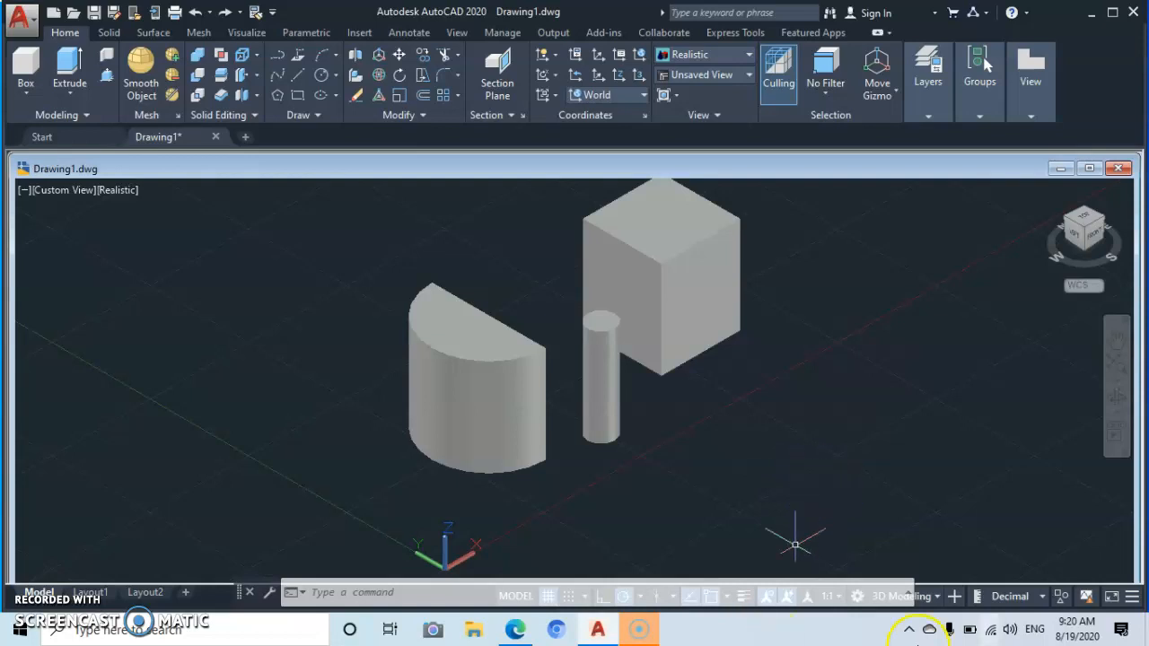
left_click(420, 114)
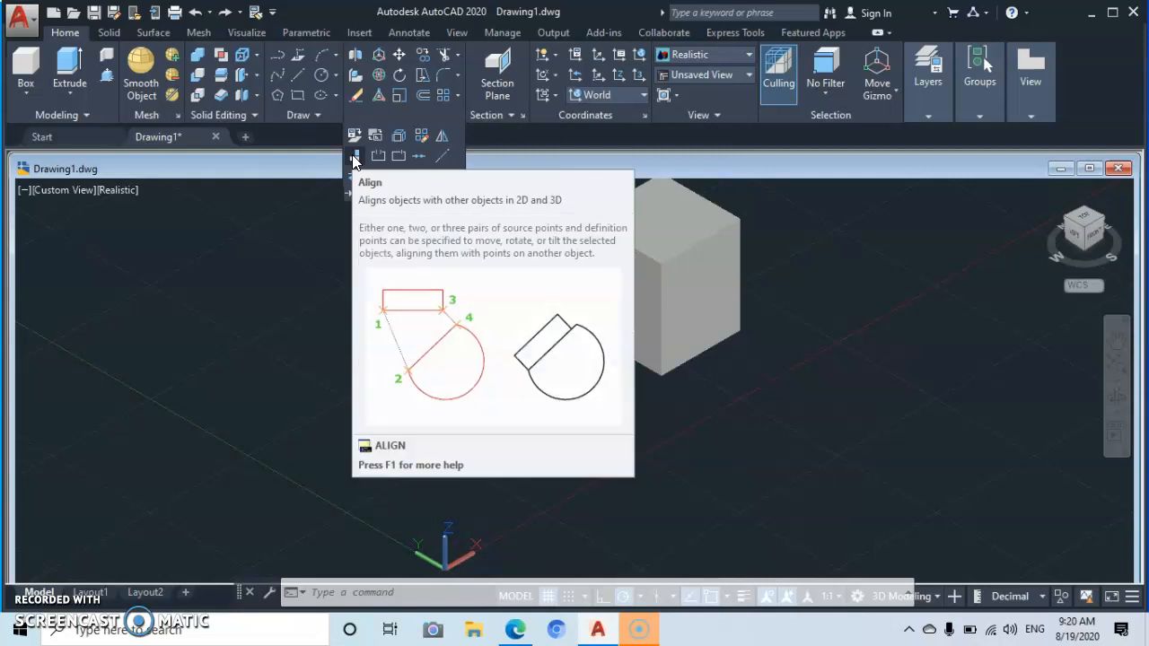
left_click(359, 270)
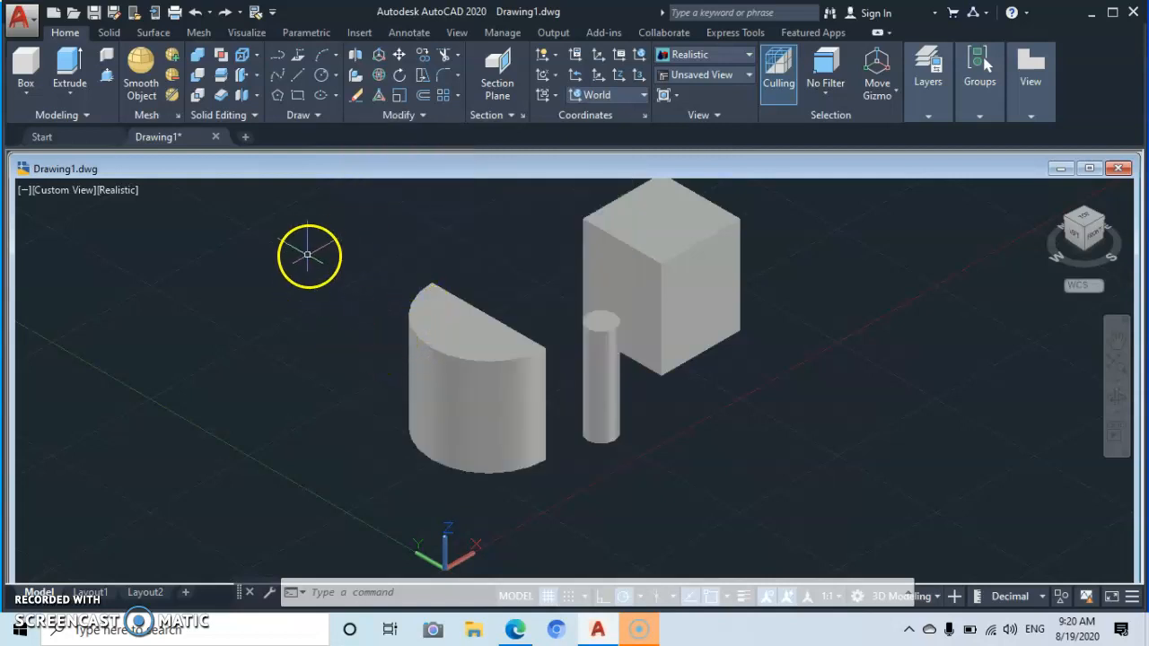
left_click(264, 34)
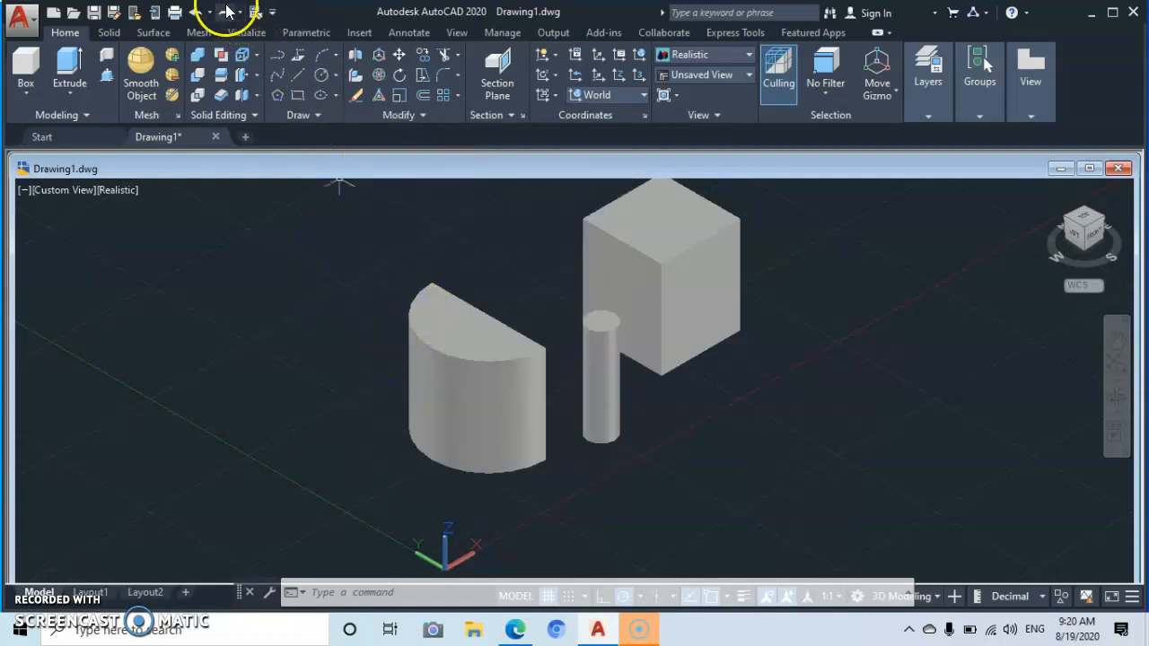
Undo the visual style change, the extrusions and the view change to return to the flat outlines in the top wireframe view
left_click(193, 12)
left_click(193, 13)
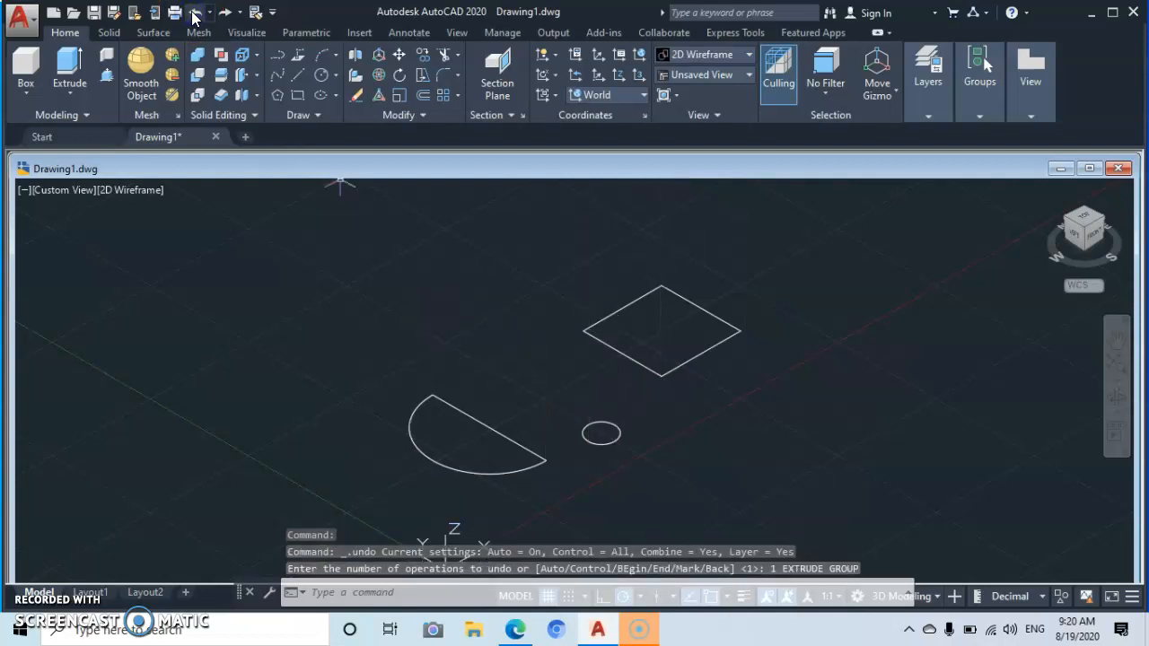
left_click(193, 12)
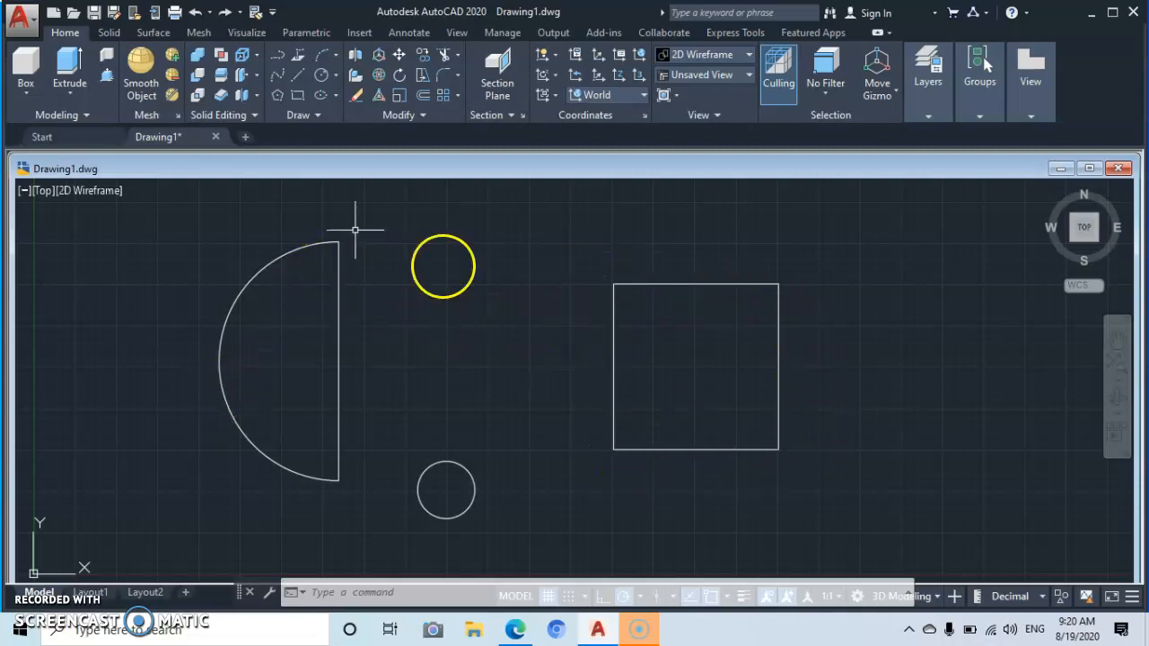
Start Align on the semicircle and match the upper end of its straight edge to the square's upper-right corner
left_click(421, 115)
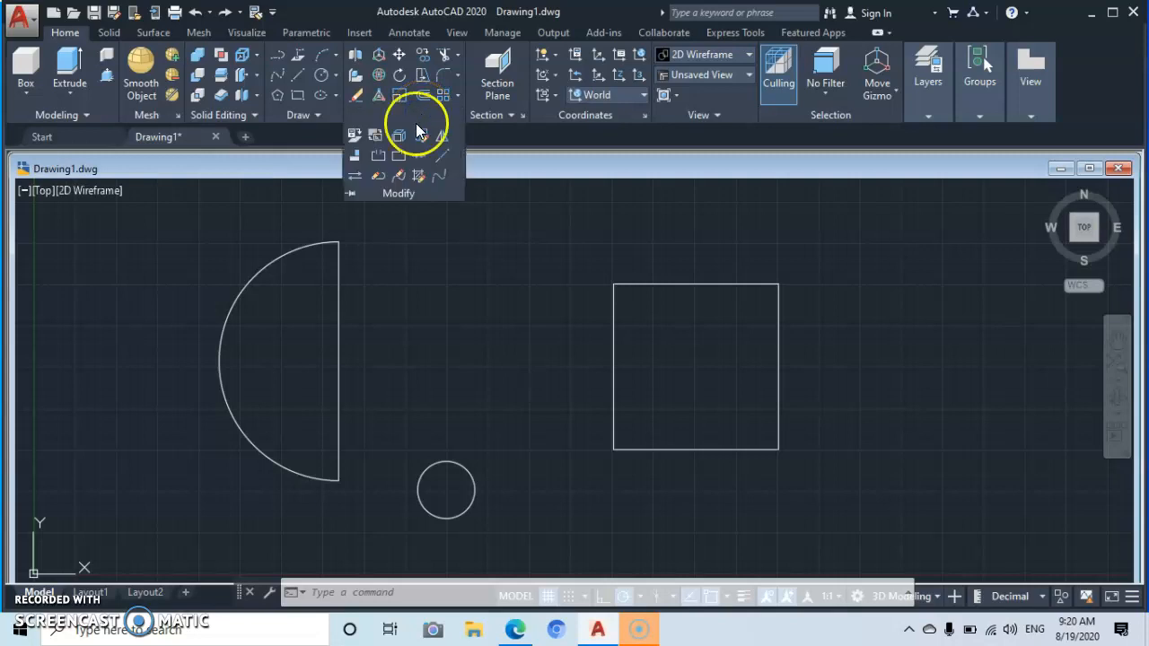
left_click(356, 158)
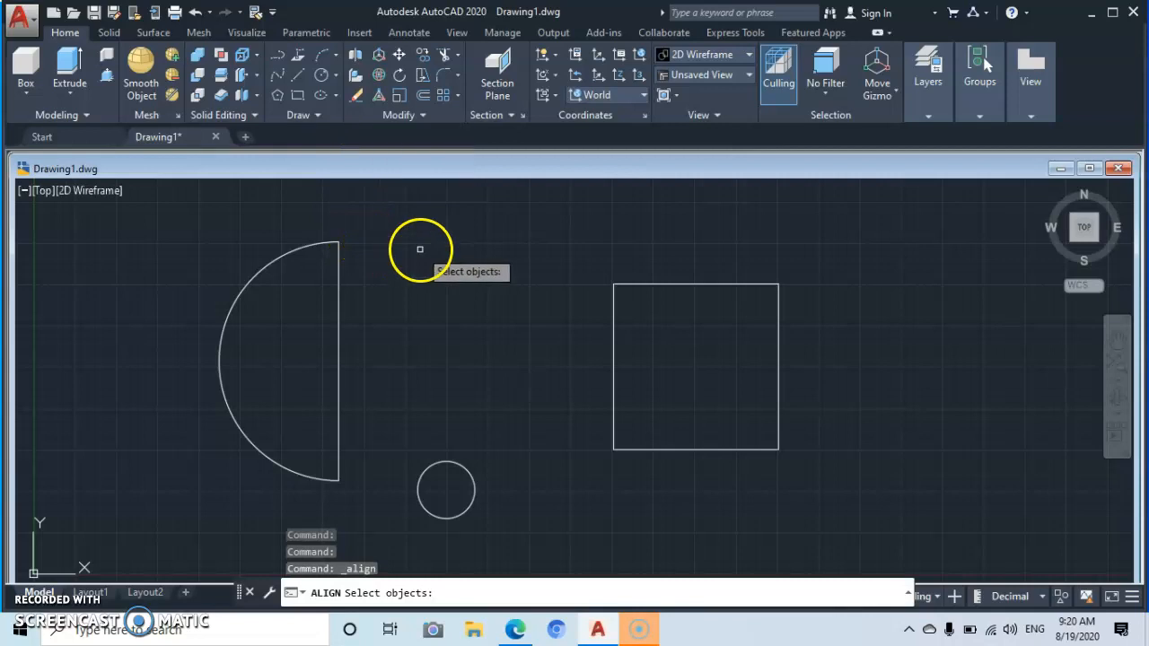
left_click(351, 244)
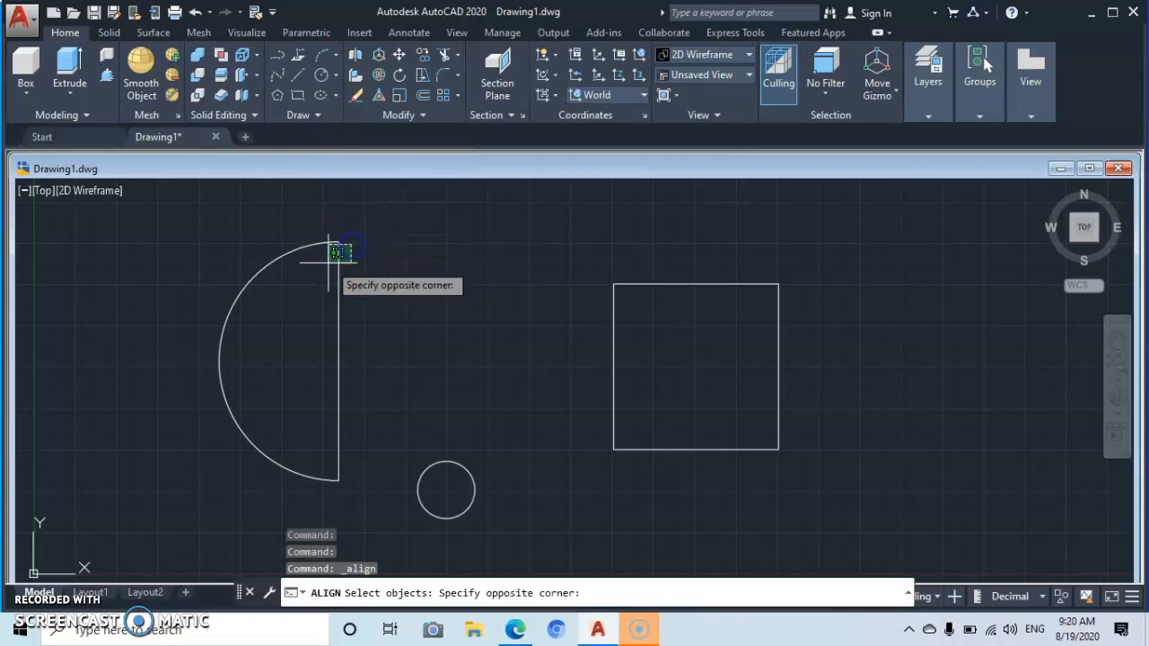
left_click(281, 264)
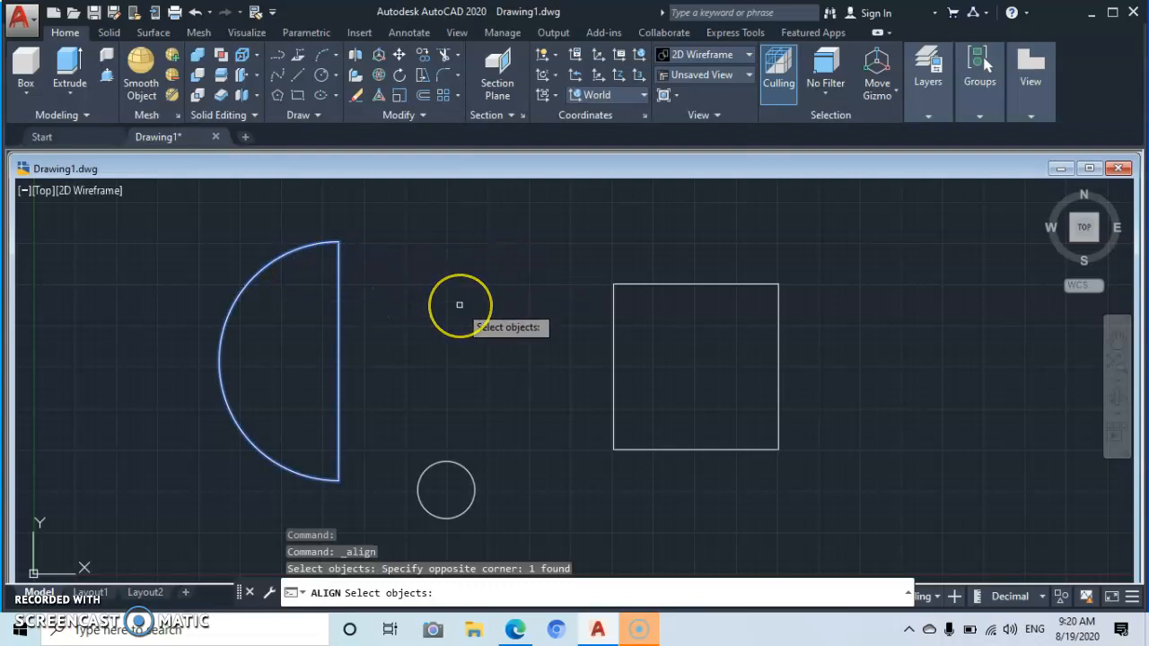
key("Return")
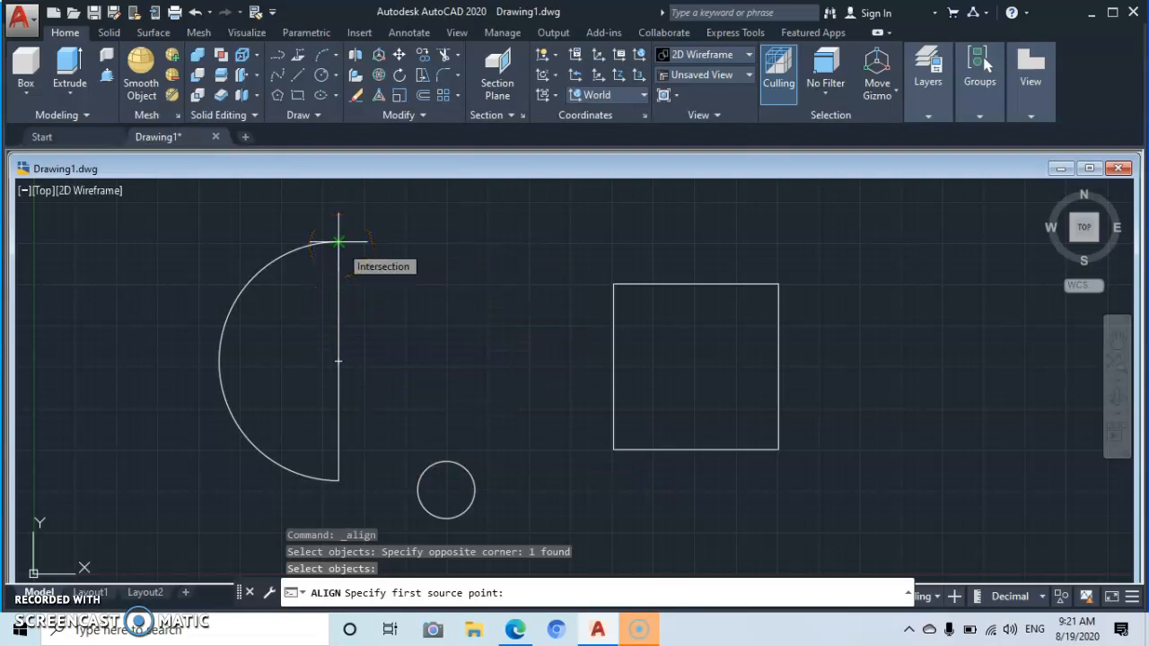
left_click(339, 242)
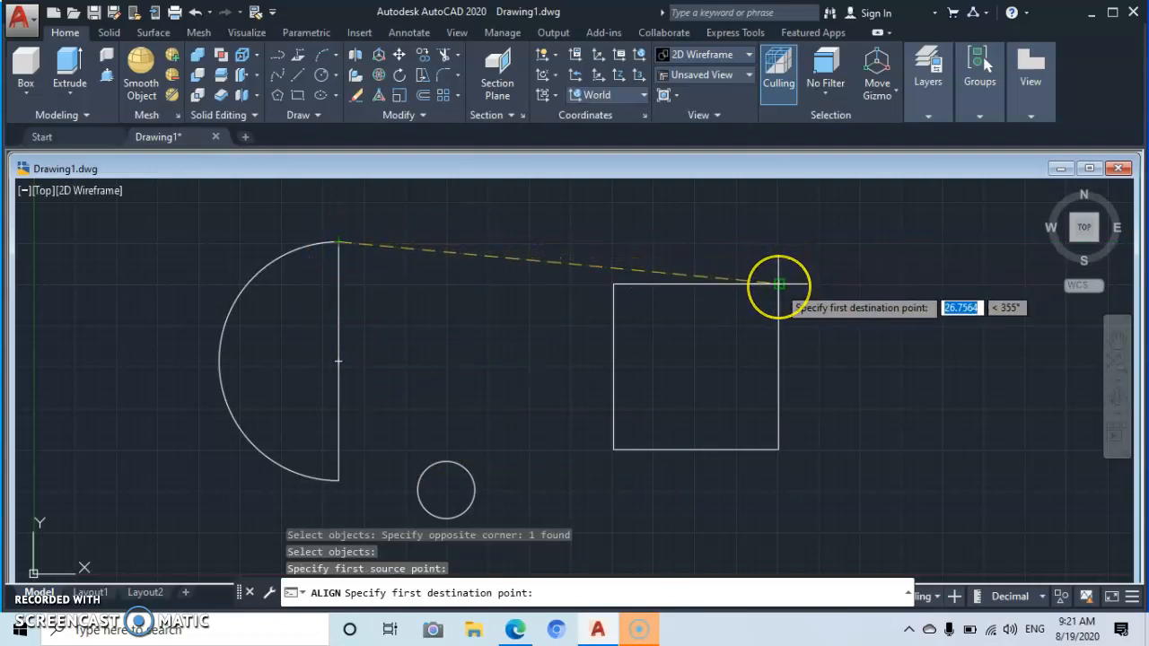
left_click(778, 286)
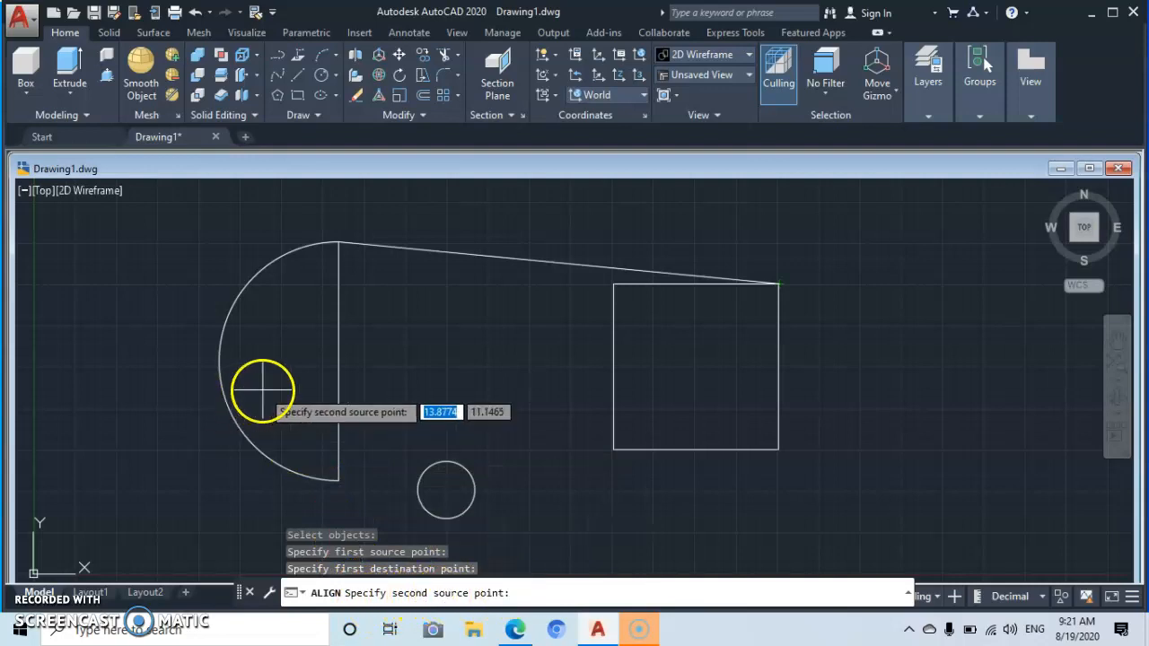
Match the semicircle's lower end to the square's upper-left corner and its arc midpoint to a point above the square's top edge midpoint
left_click(338, 481)
left_click(337, 482)
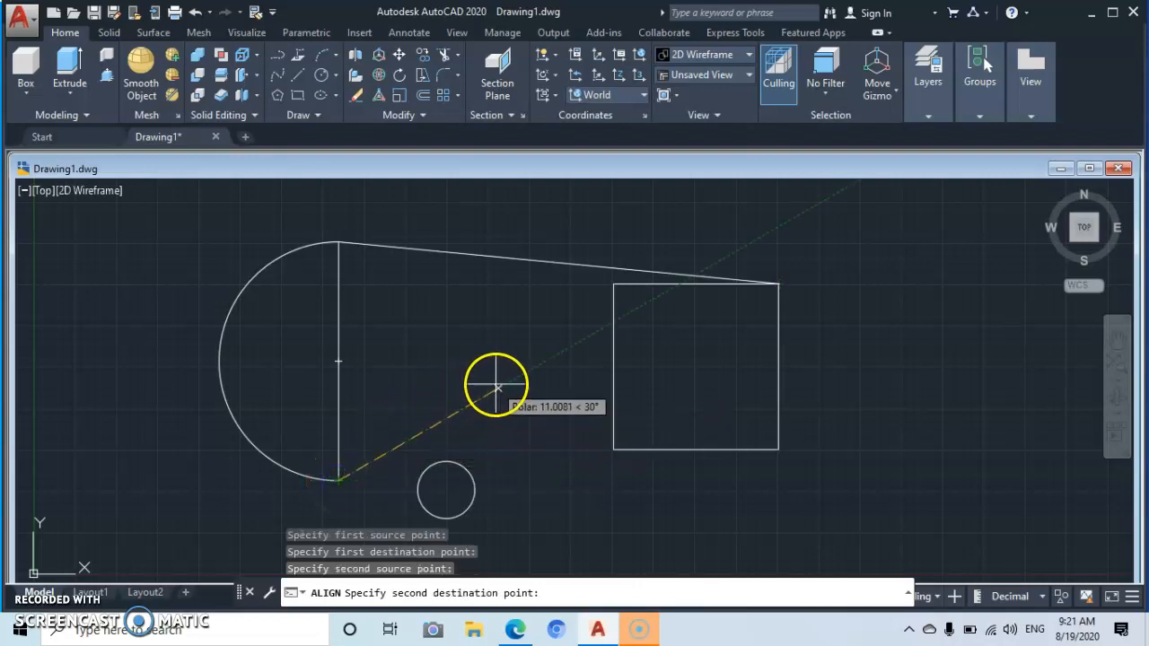
left_click(613, 285)
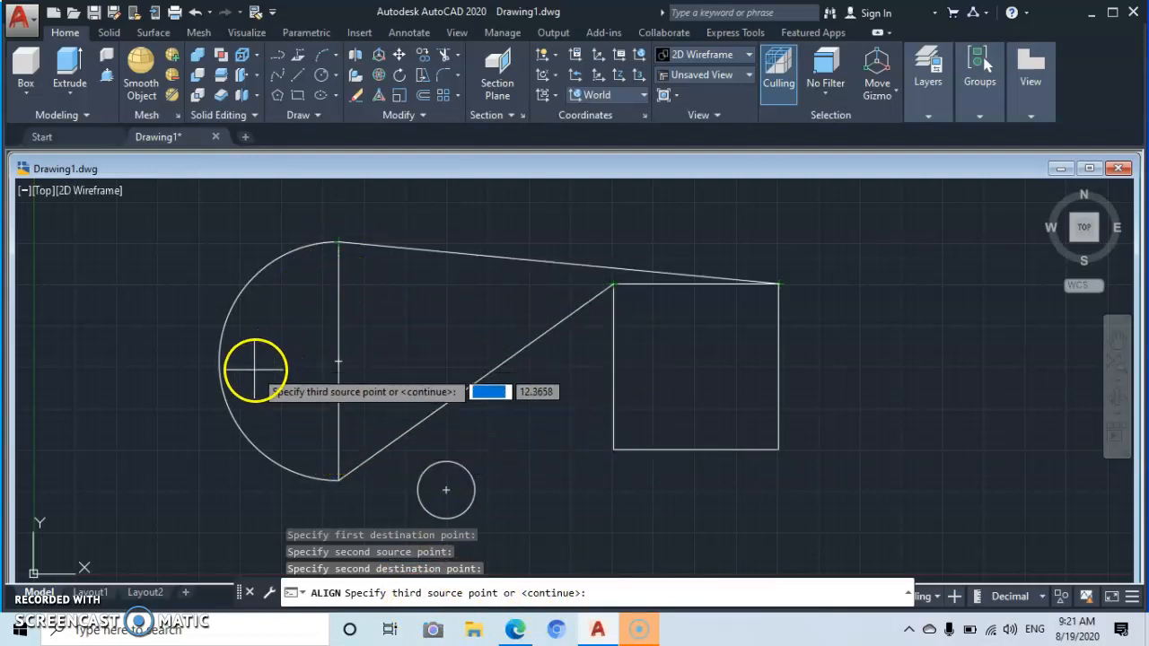
left_click(219, 363)
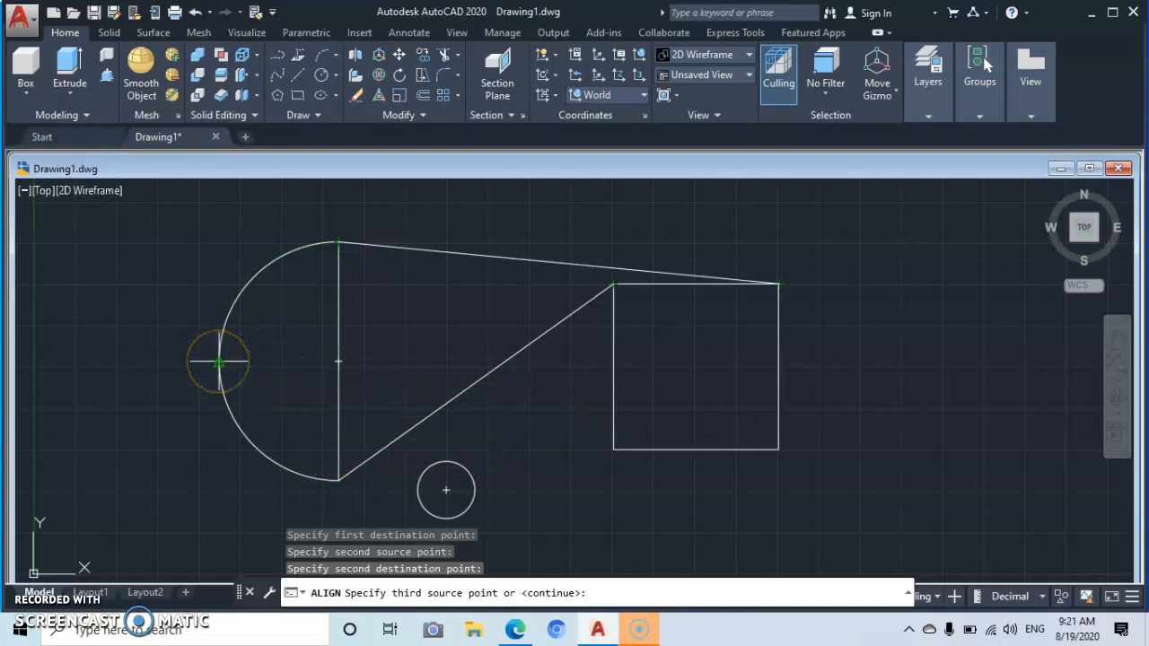
left_click(218, 361)
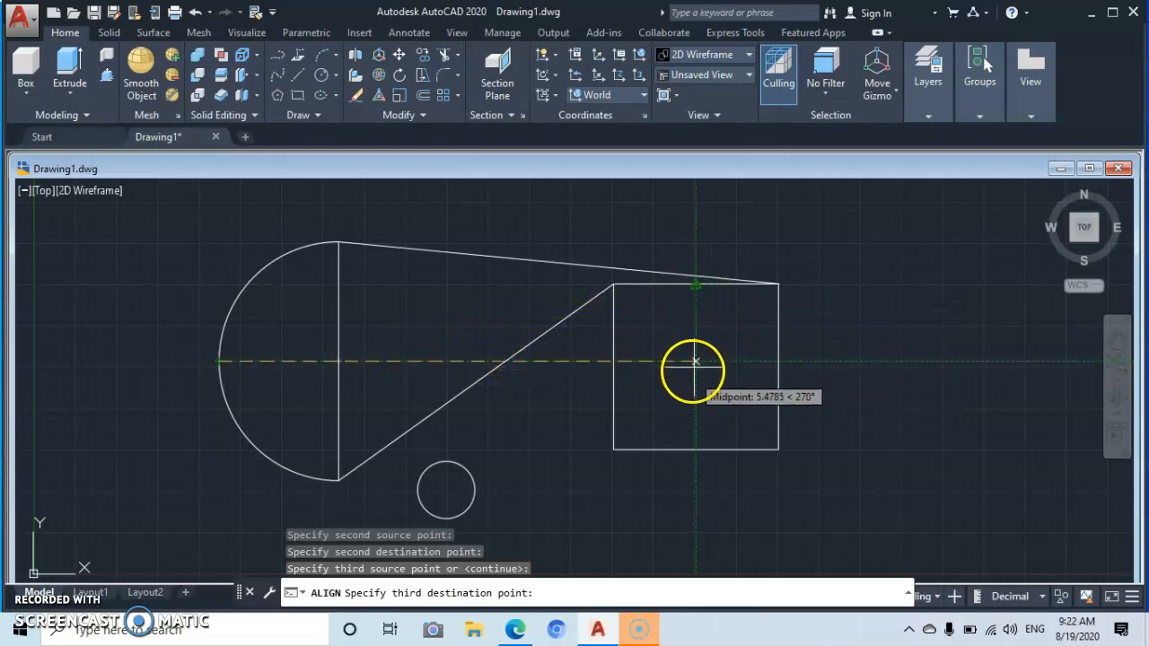
left_click(695, 203)
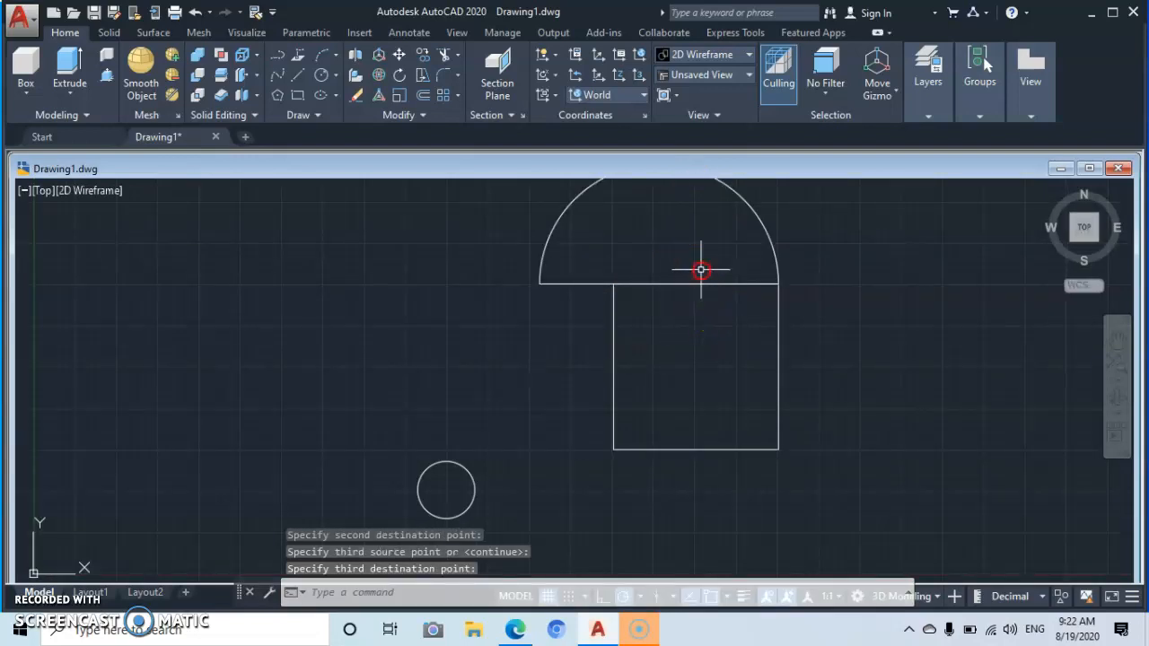
Undo the three-point alignment of the semicircle
middle_click_drag(706, 272, 690, 325)
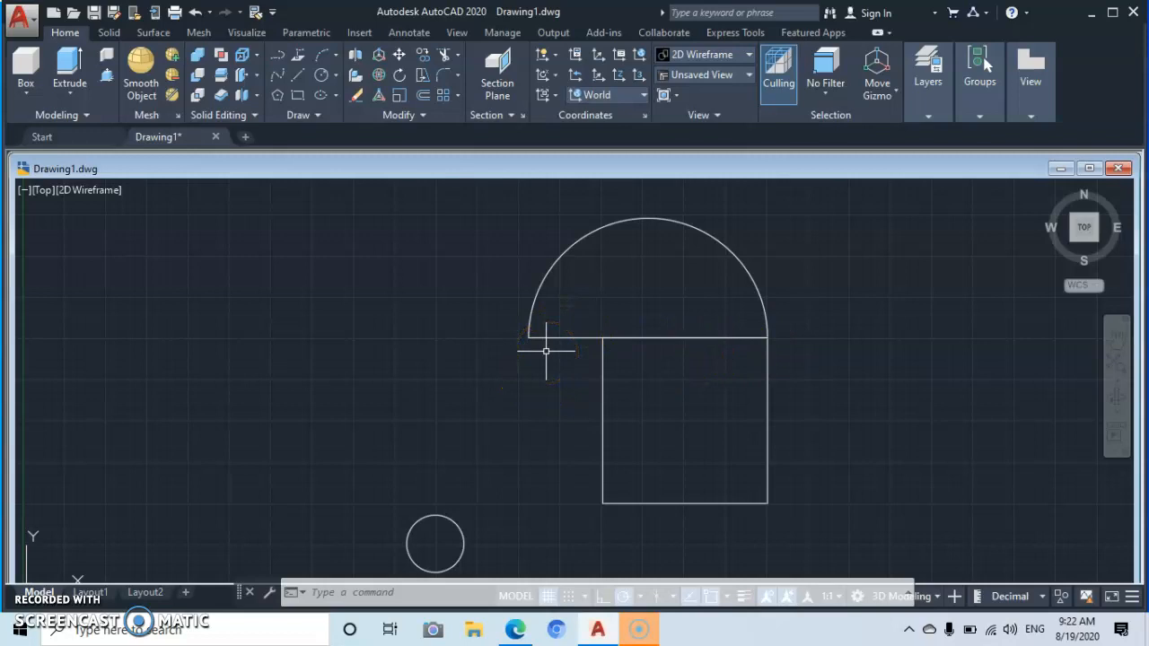
key("ctrl+z")
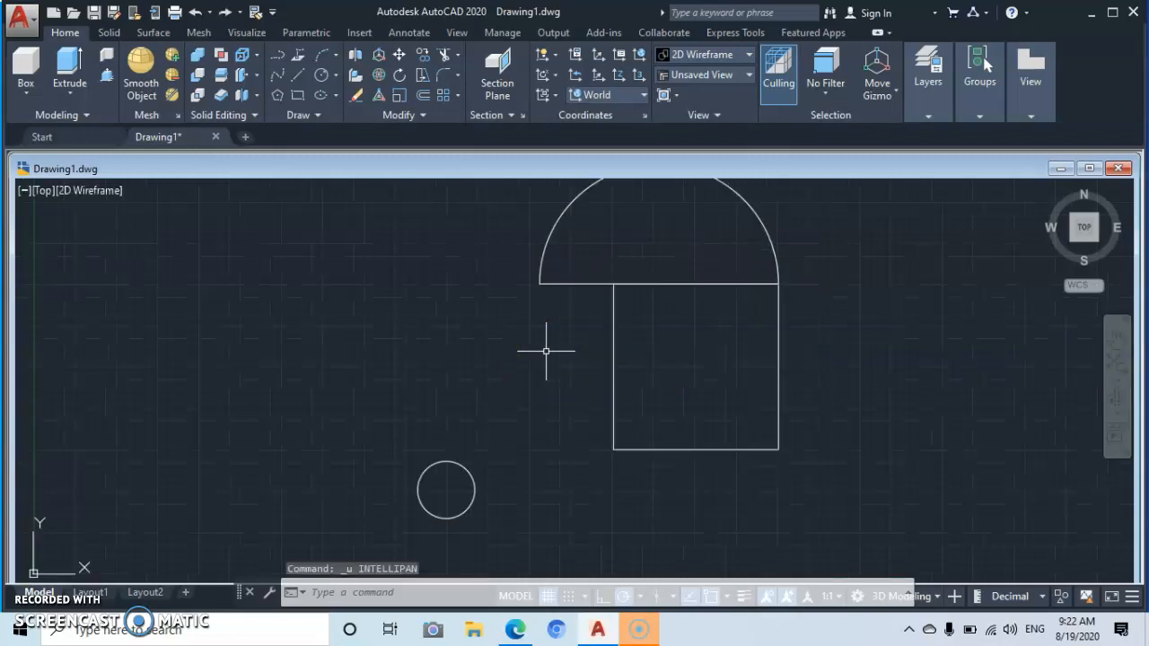
key("ctrl+z")
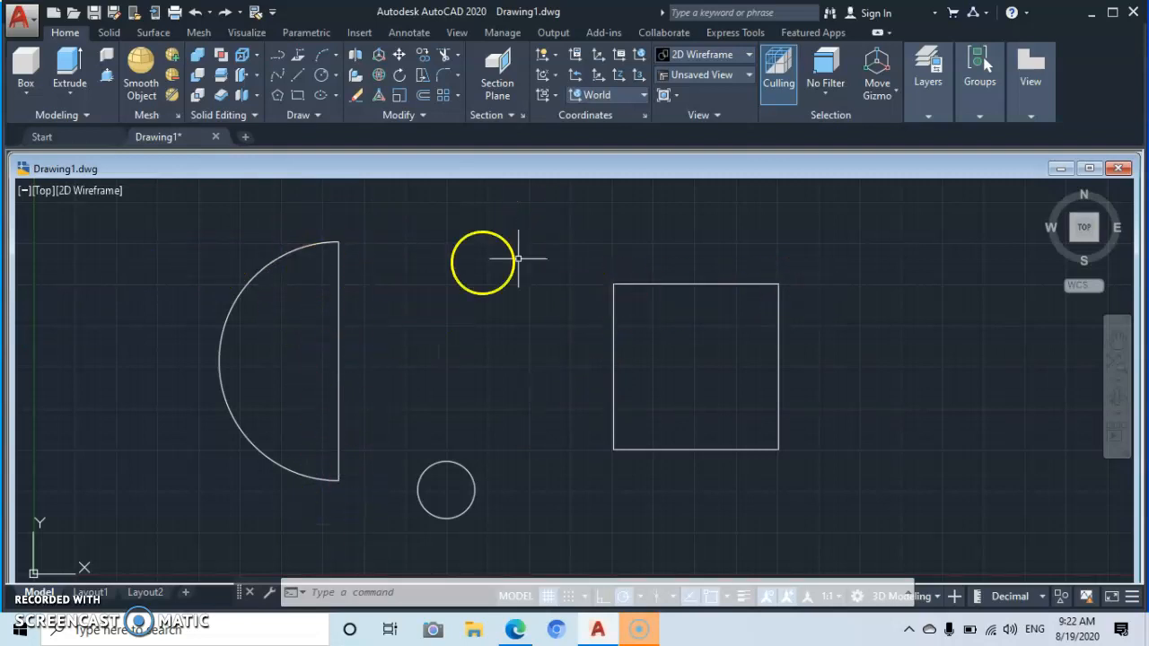
Run Align on the semicircle again, pairing the upper end of its straight edge with the square's upper-right corner
left_click(422, 114)
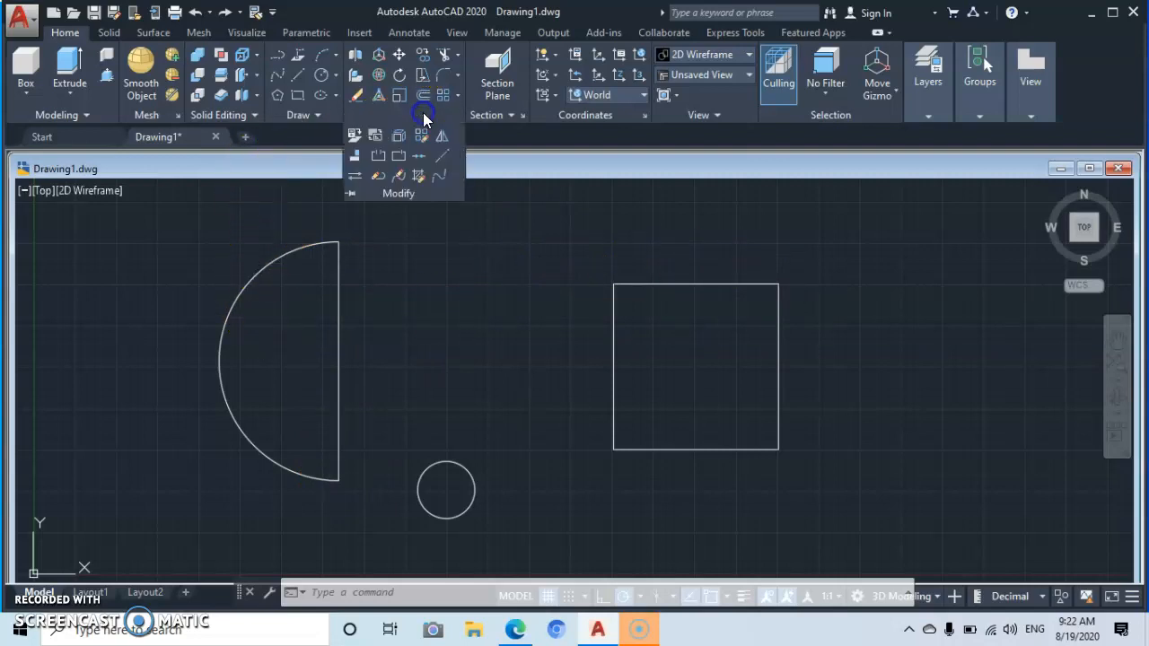
left_click(353, 158)
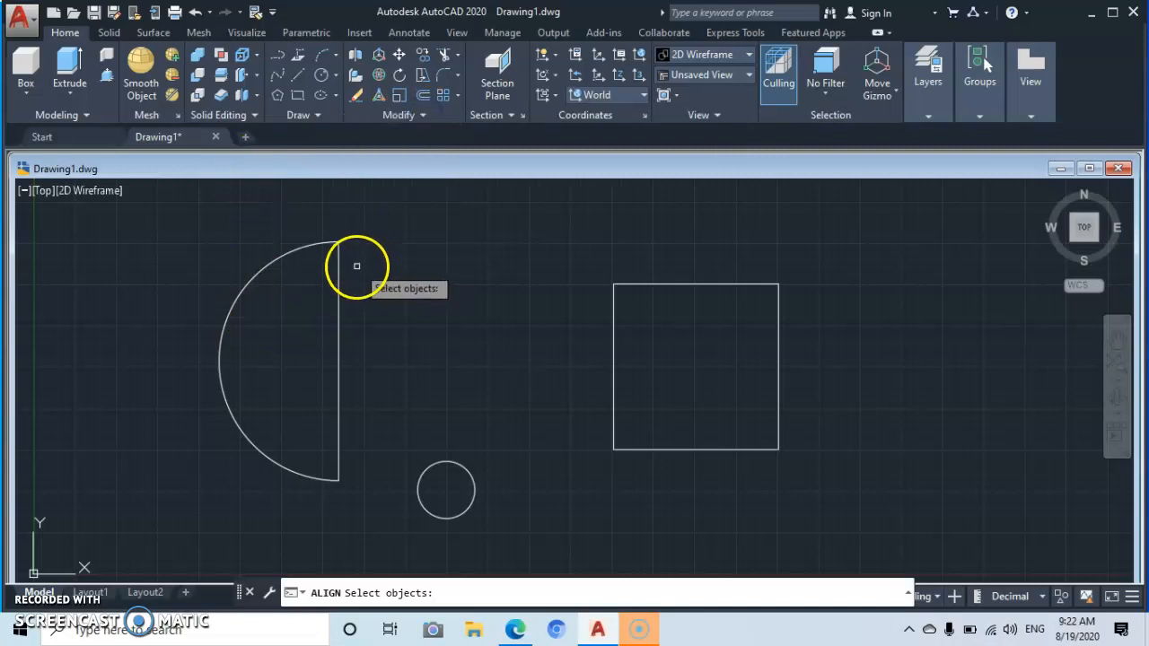
left_click(350, 258)
left_click(270, 263)
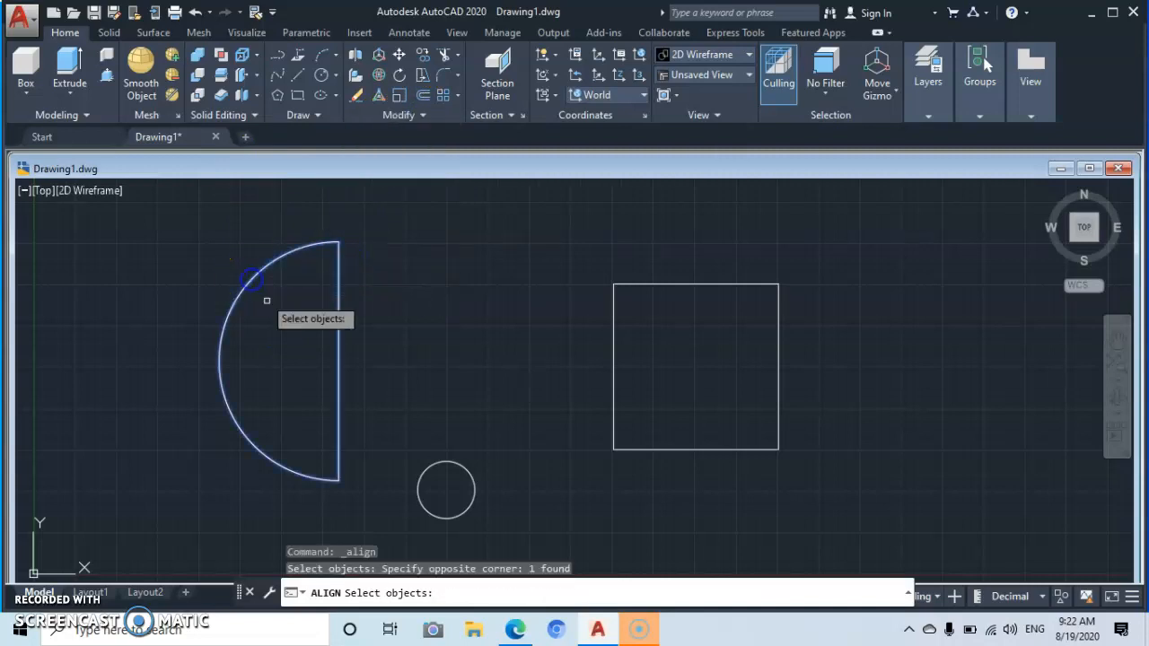
key("Return")
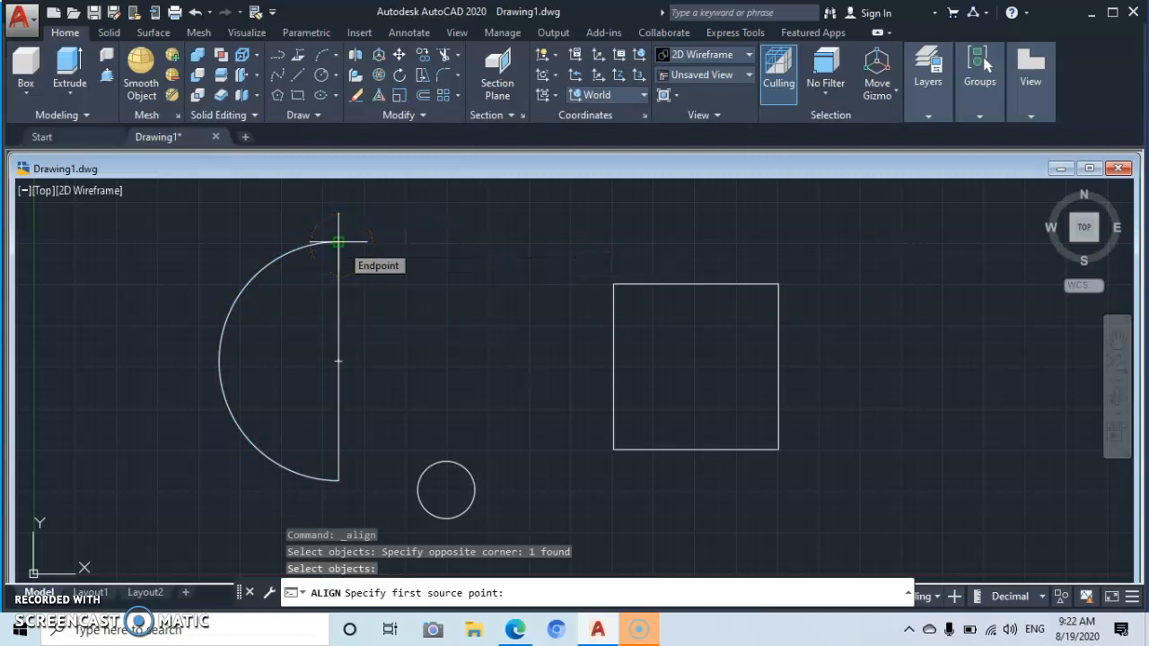
left_click(338, 241)
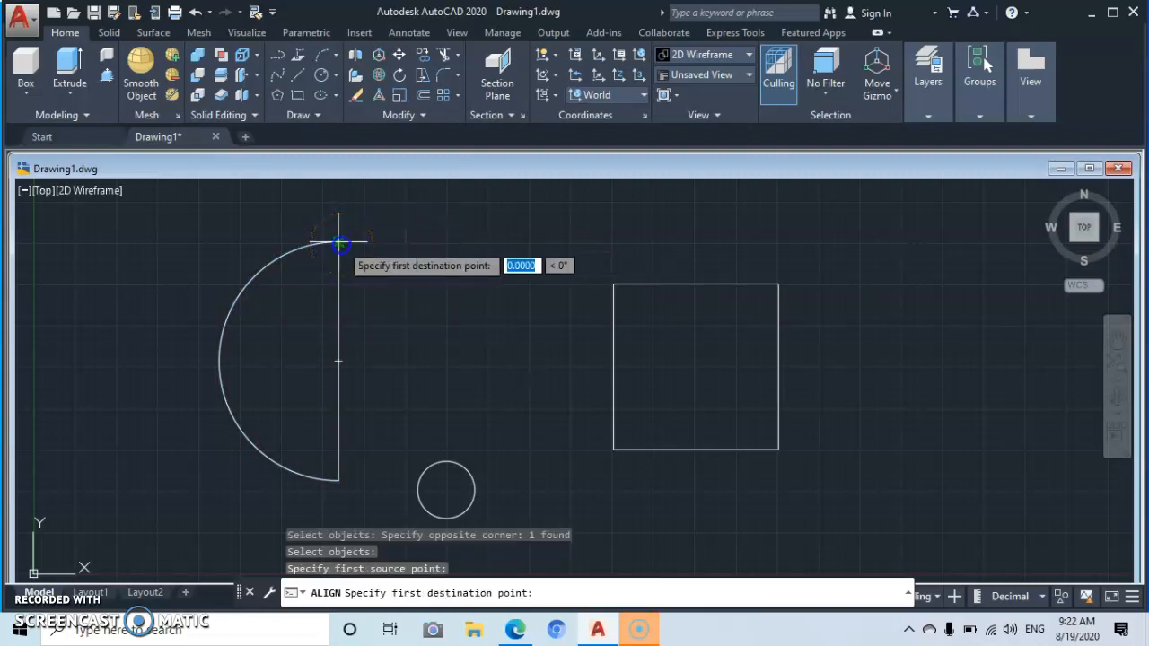
left_click(778, 284)
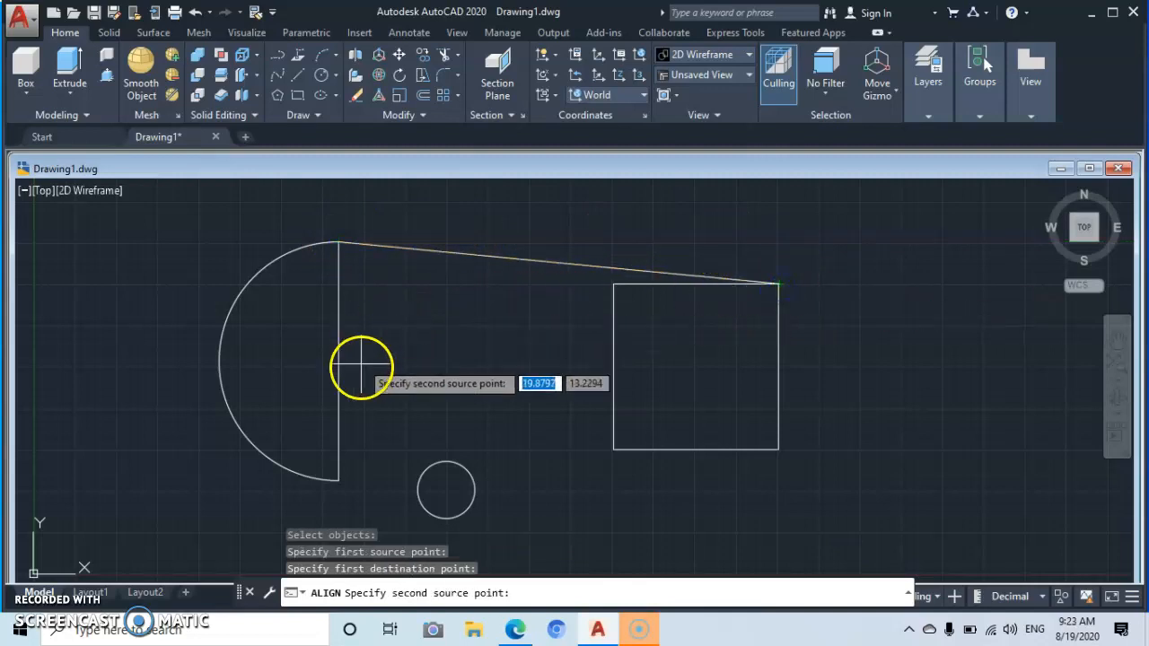
Pair the semicircle's lower end with the square's upper-left corner, skip the third point pair and scale the object to the alignment points
left_click(337, 480)
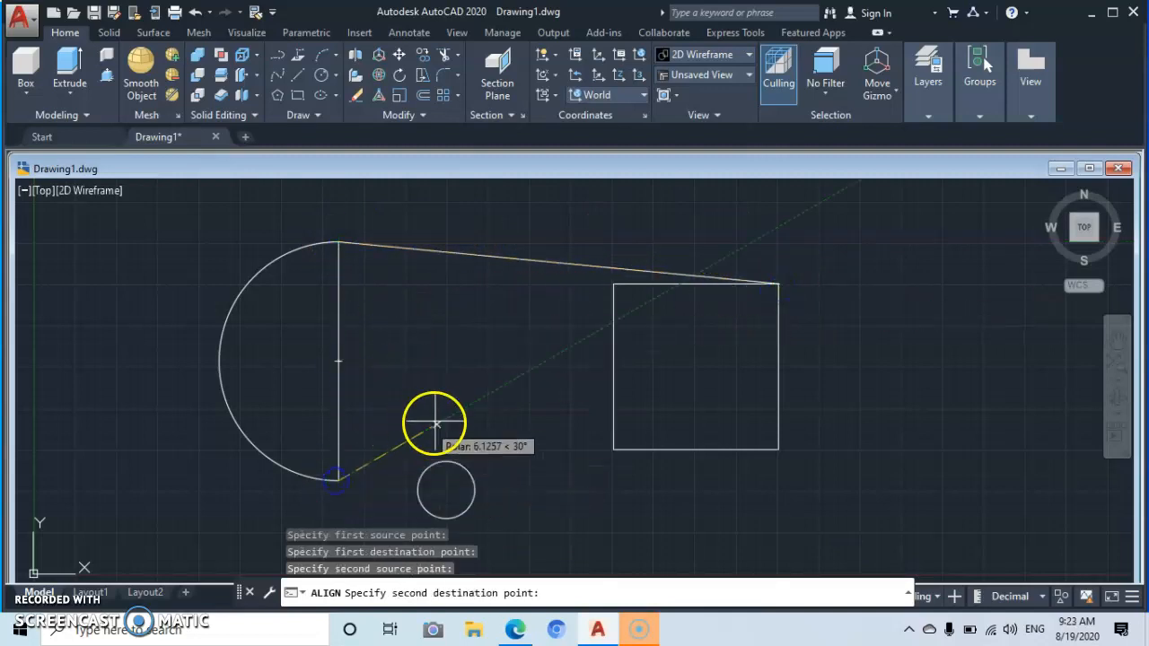
left_click(611, 285)
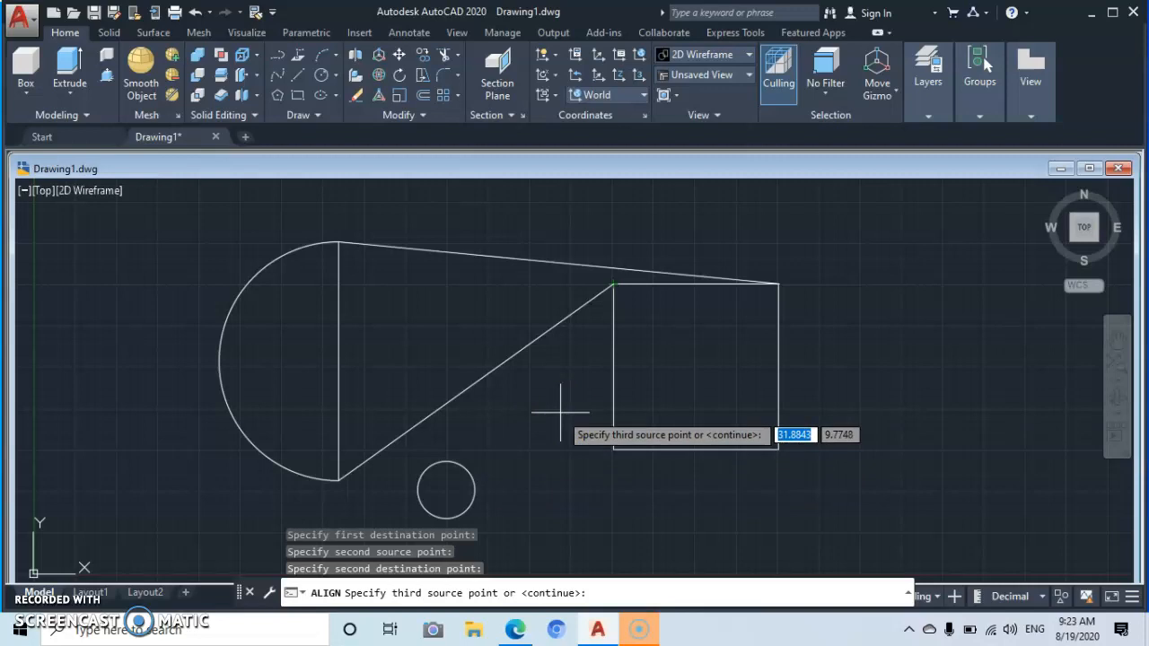
key("Return")
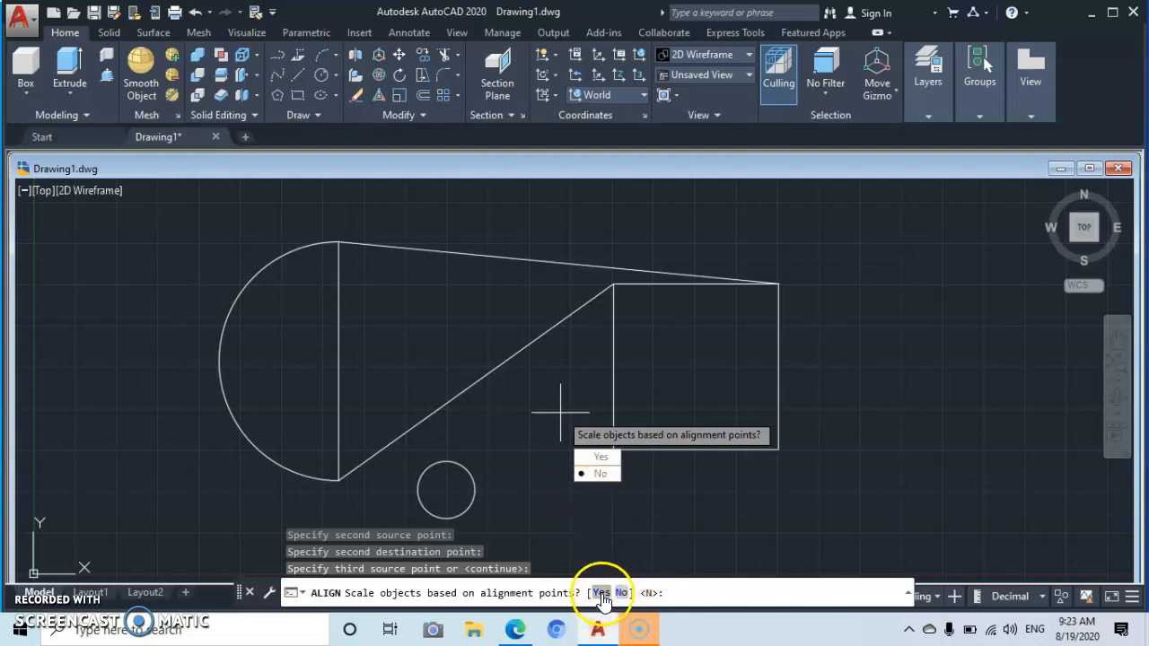
left_click(596, 459)
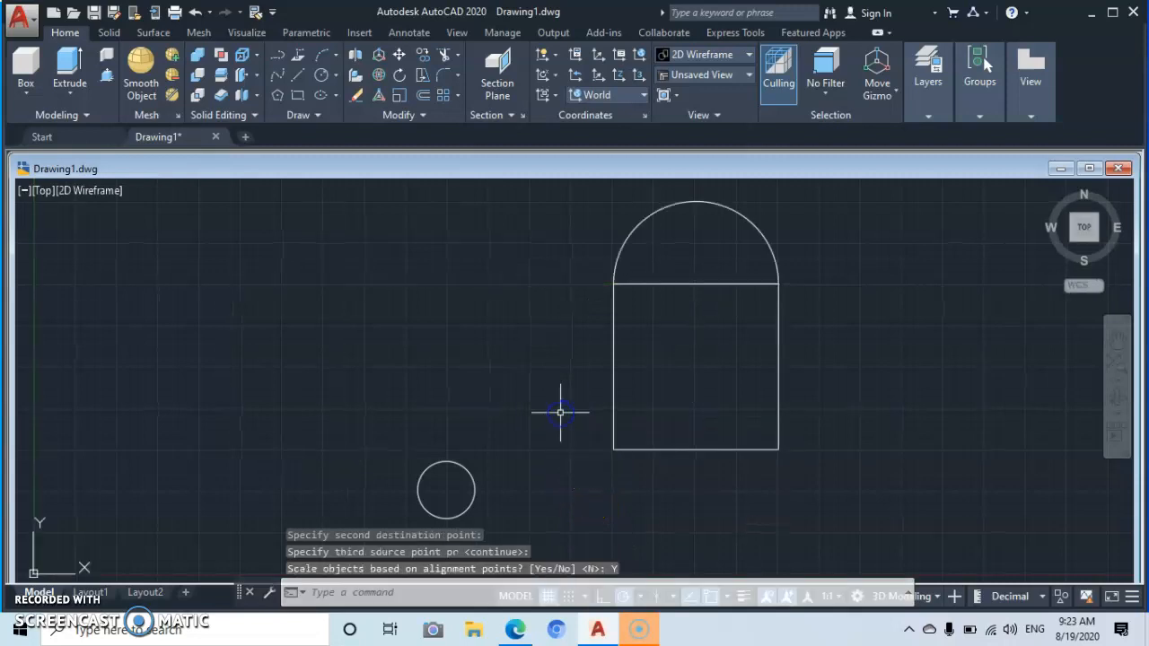
Examine how the scaled semicircle fits along the square's top edge
scroll(770, 351, "up", 2)
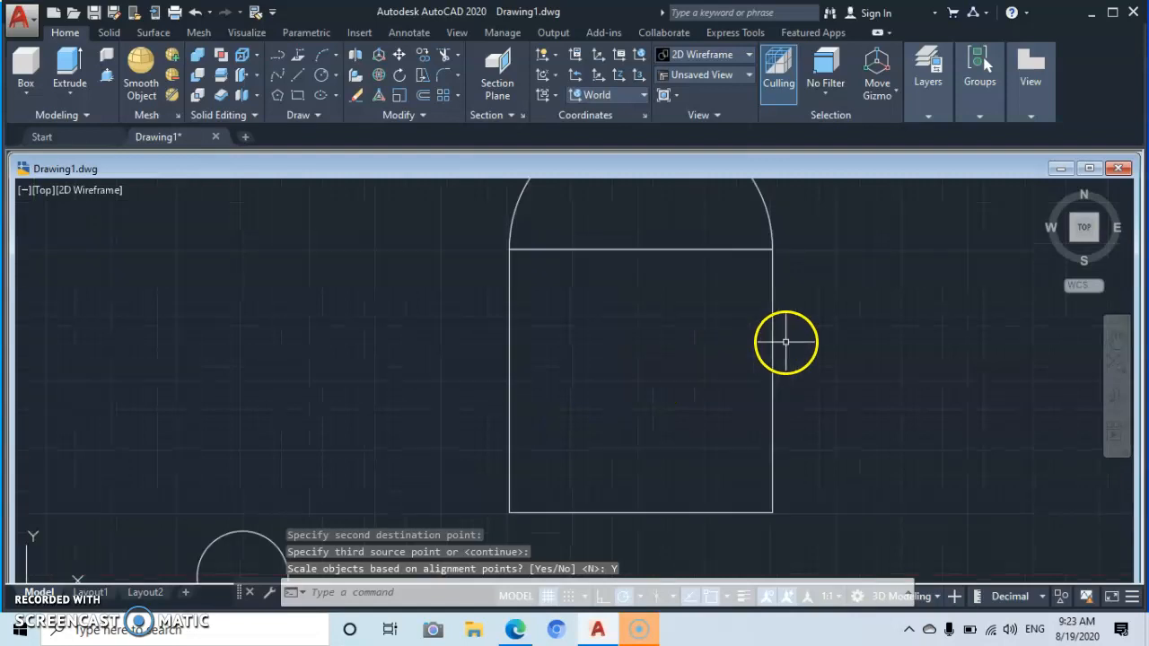
mouse_move(734, 328)
middle_mouse_down()
mouse_move(733, 440)
mouse_move(772, 434)
middle_mouse_up()
scroll(772, 432, "up", 1)
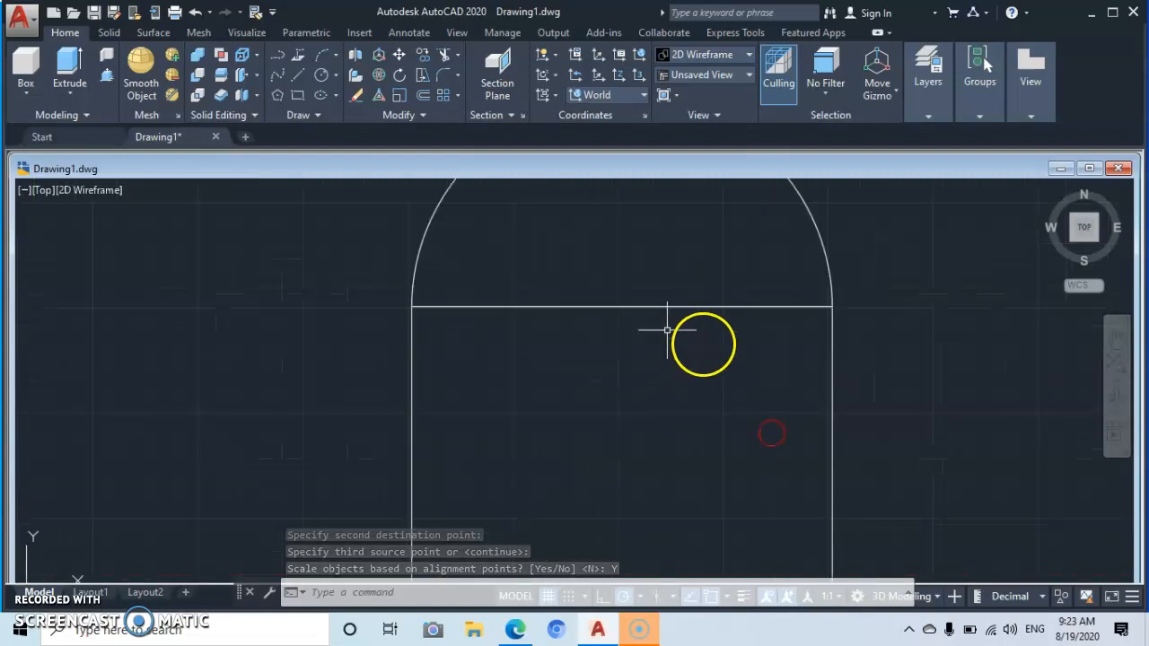
scroll(671, 299, "down", 1)
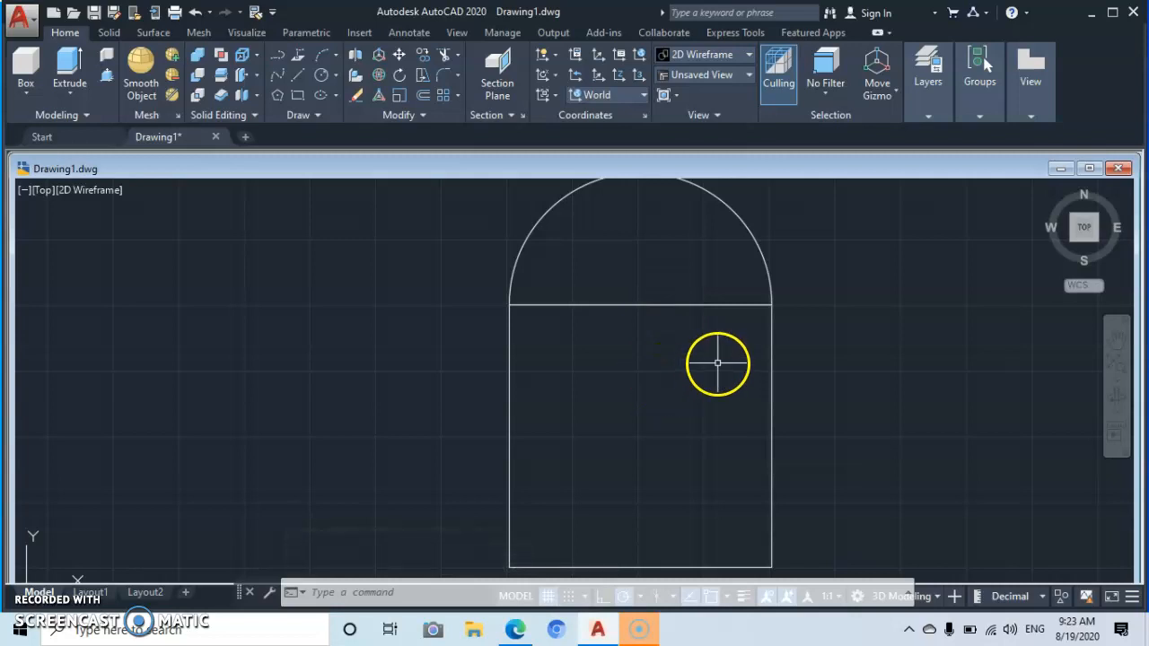
scroll(717, 362, "down", 2)
middle_click_drag(705, 339, 715, 312)
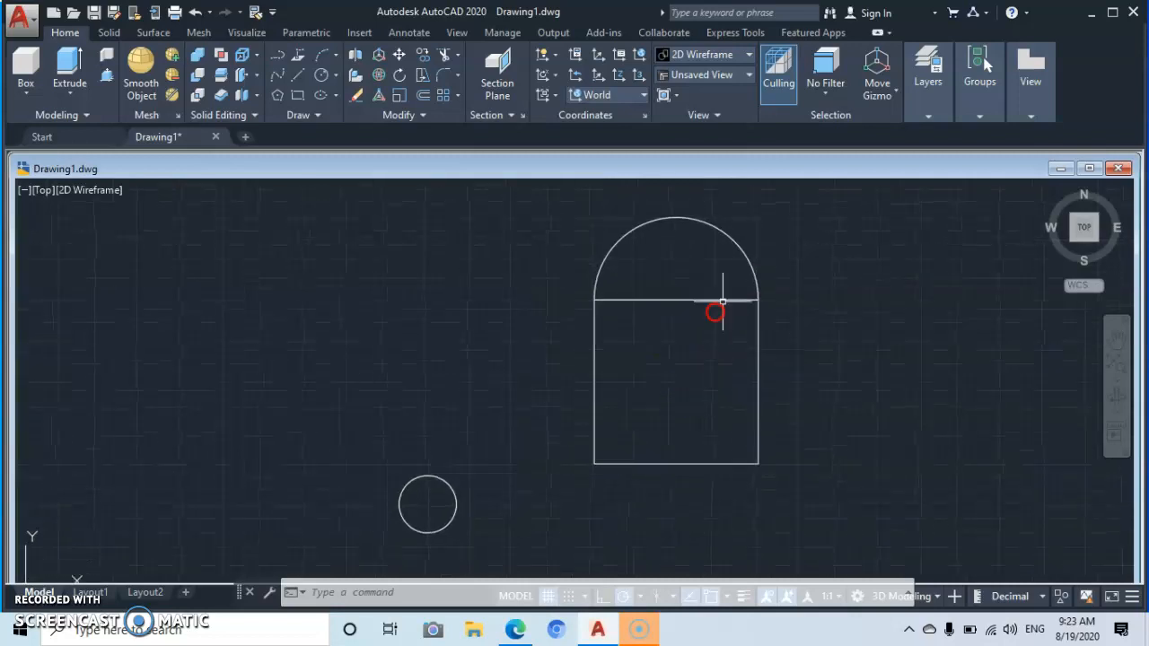
middle_click_drag(717, 382, 714, 346)
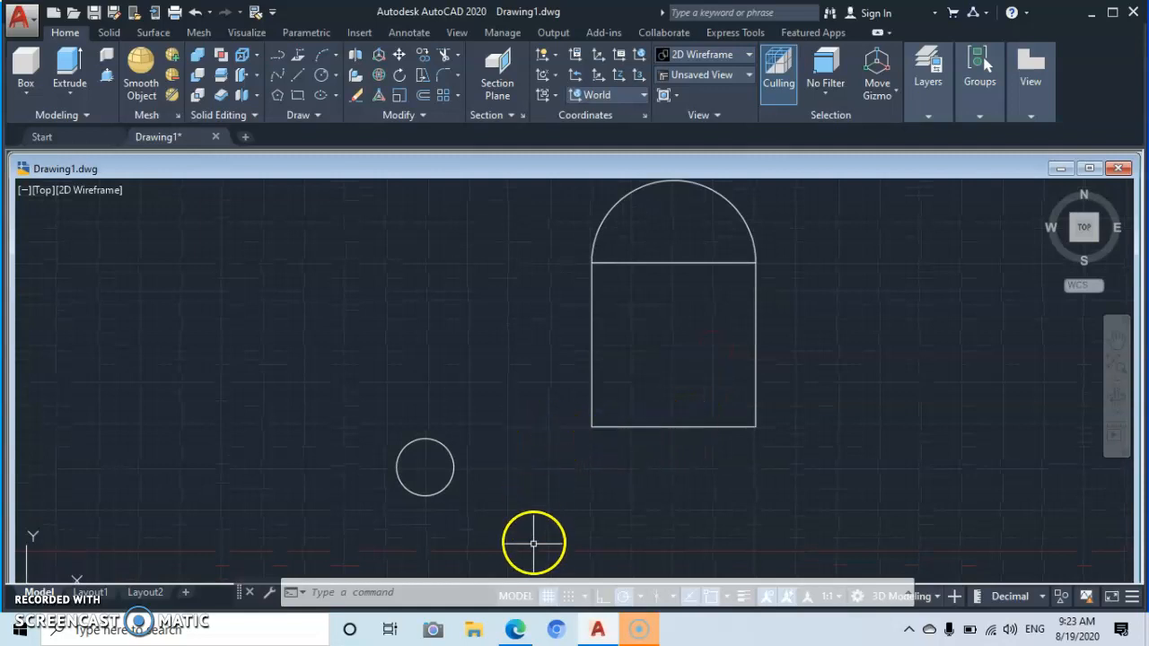
Run Align on the small circle, pairing its left quadrant with the midpoint of the square's upper edge
mouse_move(543, 610)
left_mouse_down()
mouse_move(539, 585)
mouse_move(534, 613)
left_mouse_up()
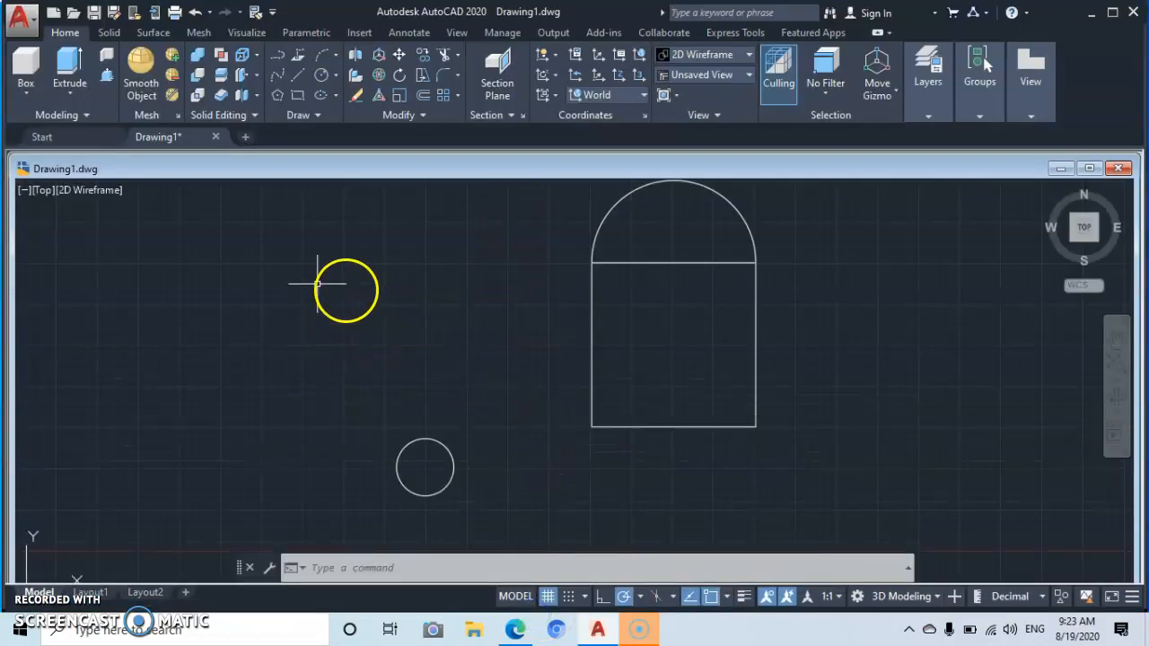
left_click(425, 117)
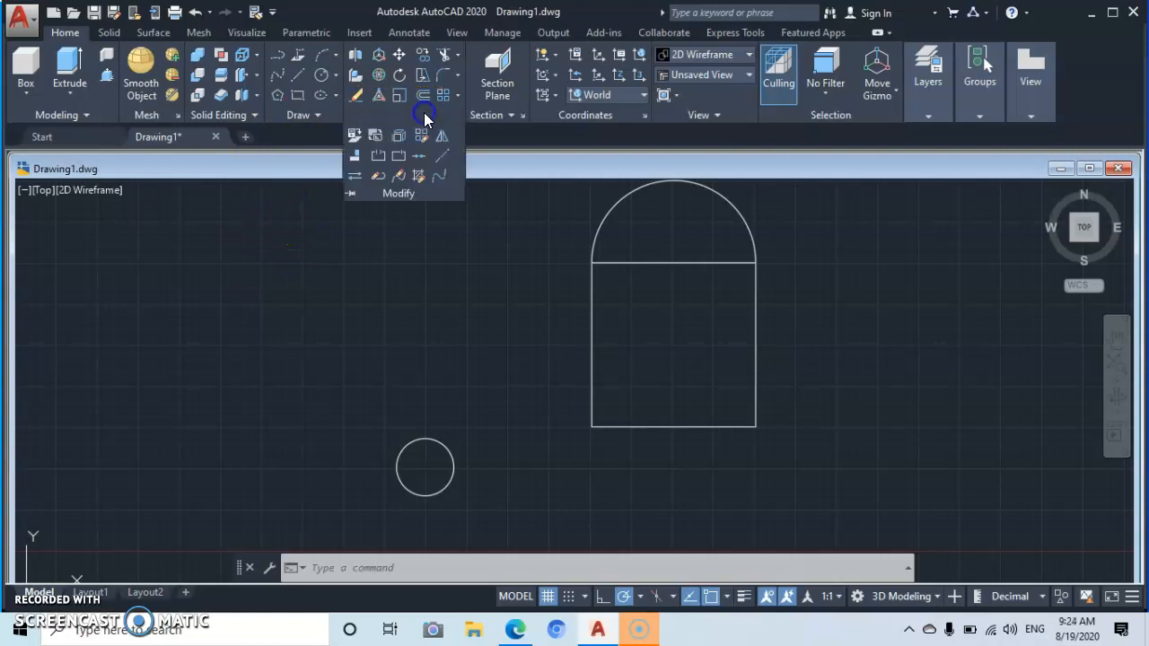
left_click(352, 159)
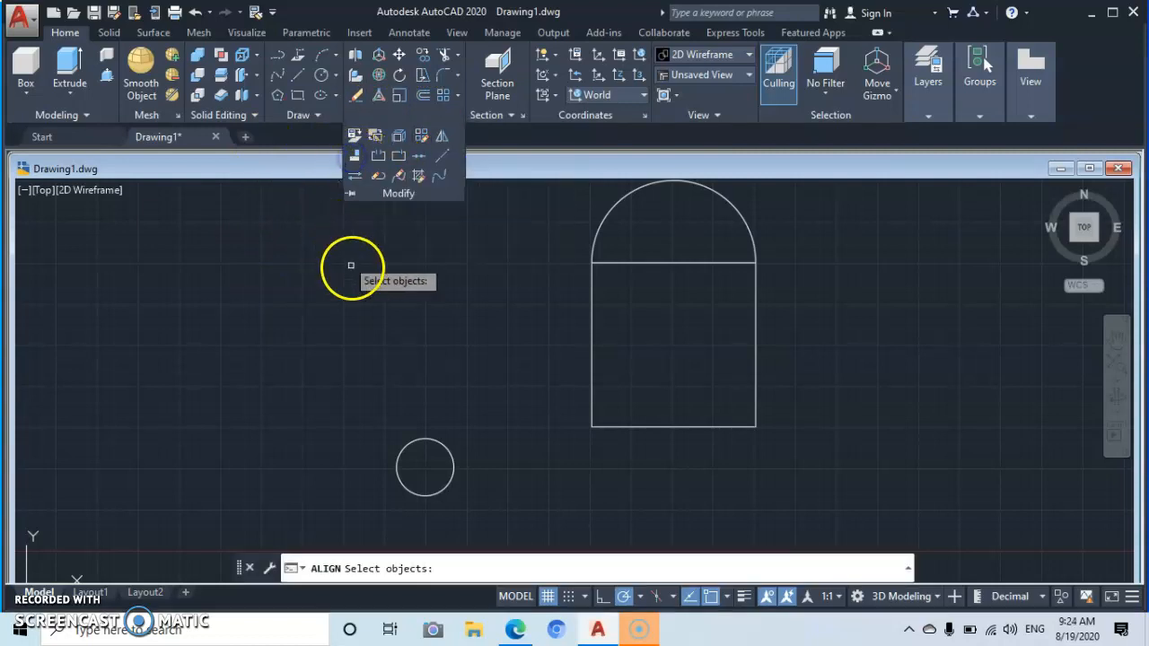
left_click(437, 443)
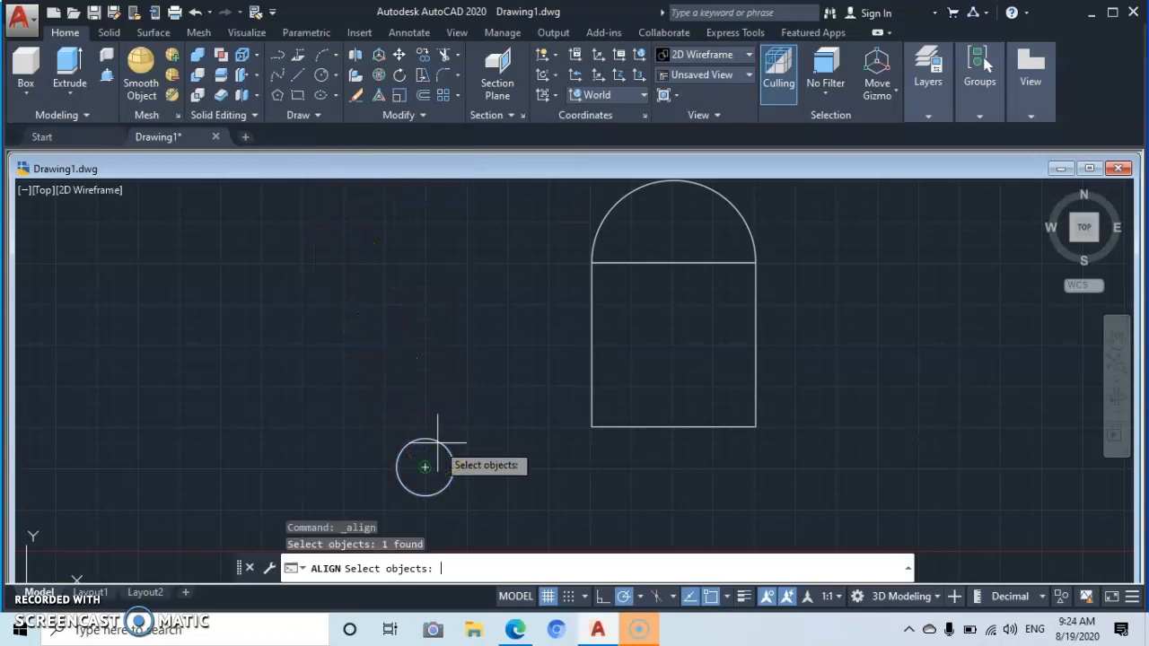
key("Return")
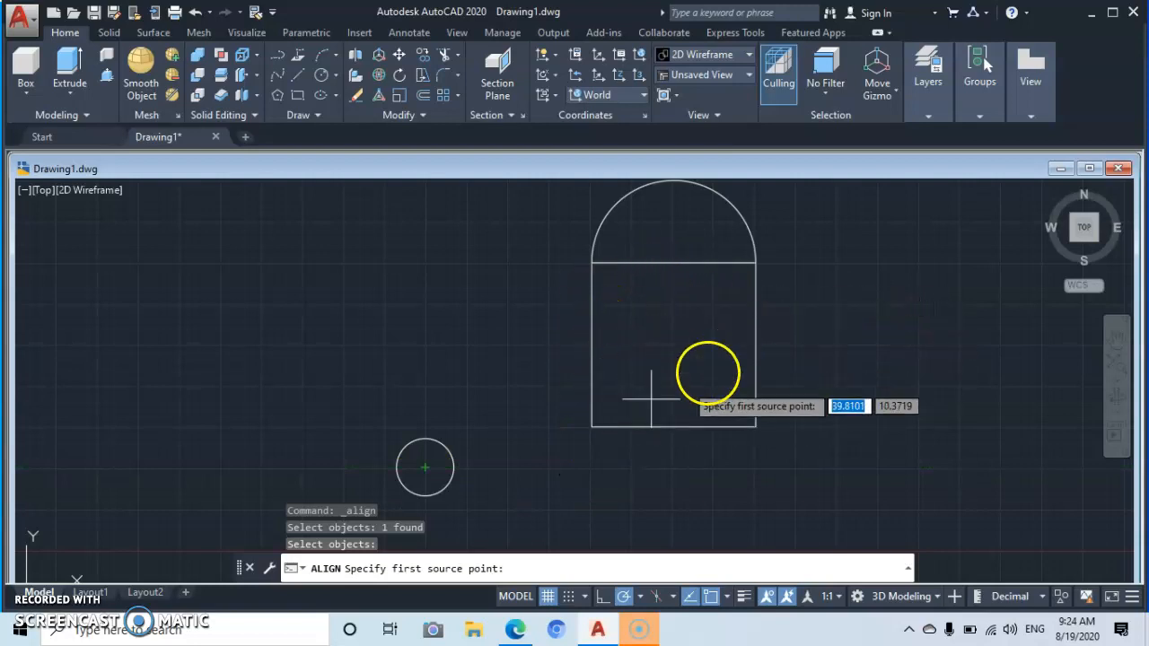
left_click(396, 466)
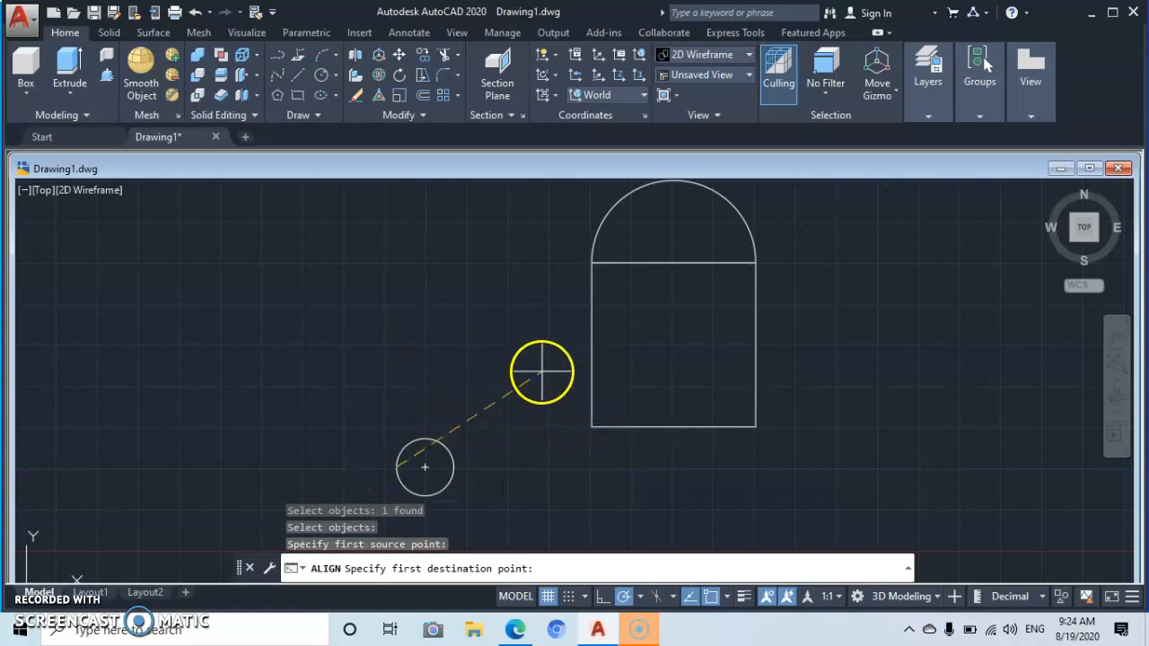
left_click(673, 264)
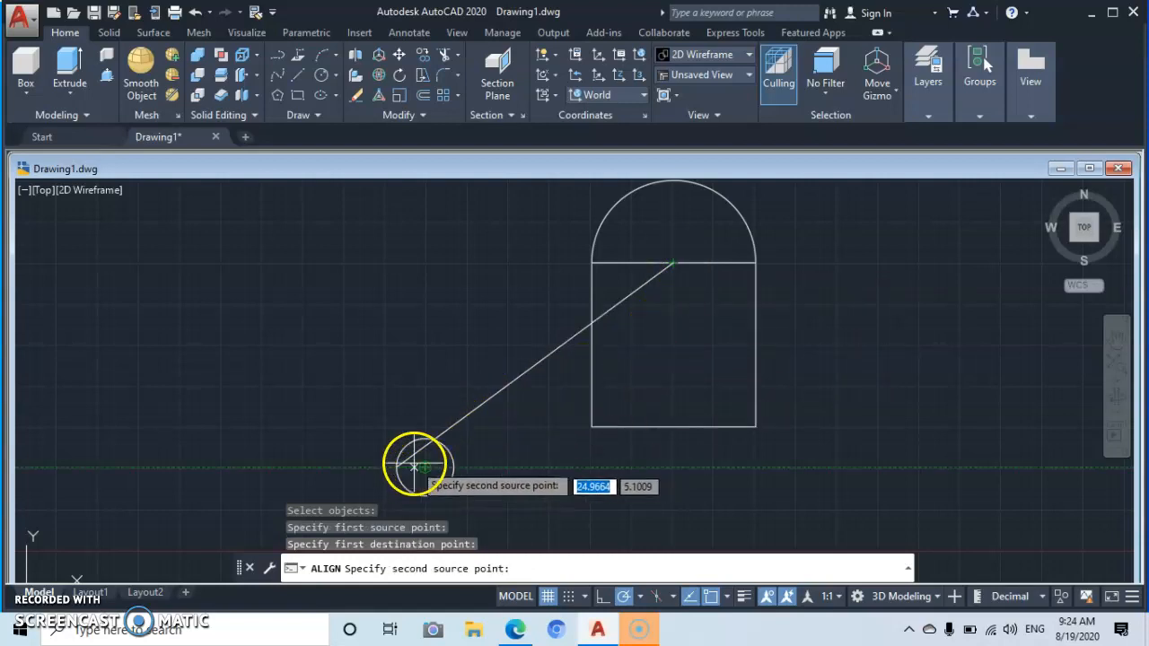
Pair the circle's right quadrant with the midpoint of the square's lower edge, skip the third point pair and scale the circle to the alignment points
left_click(453, 467)
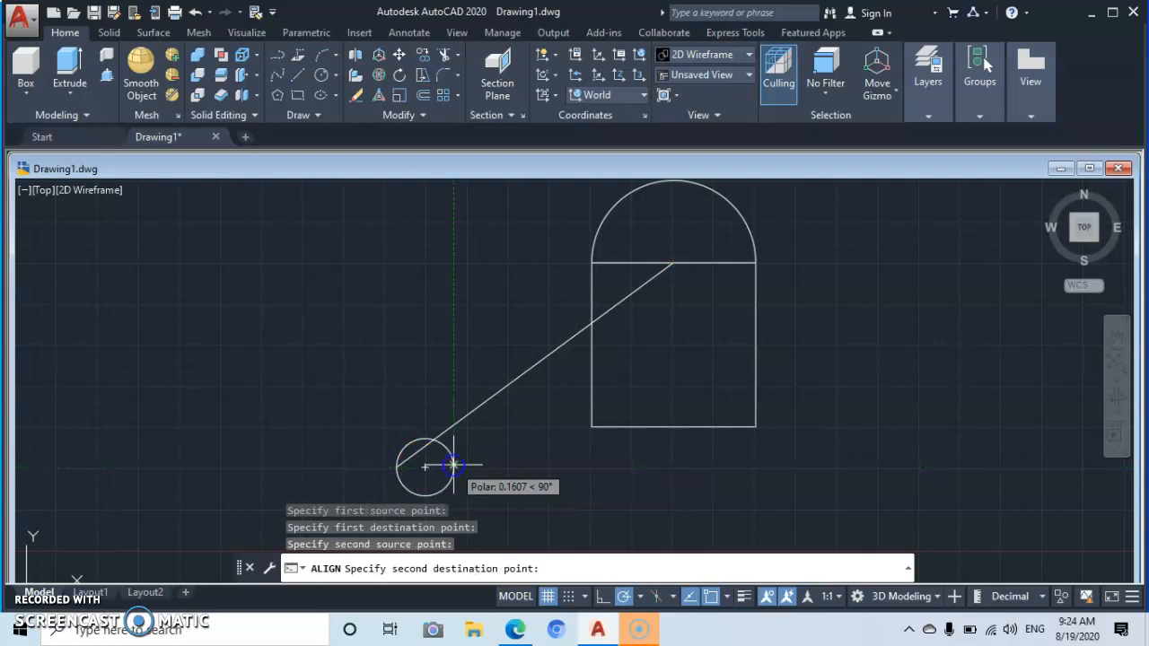
left_click(673, 428)
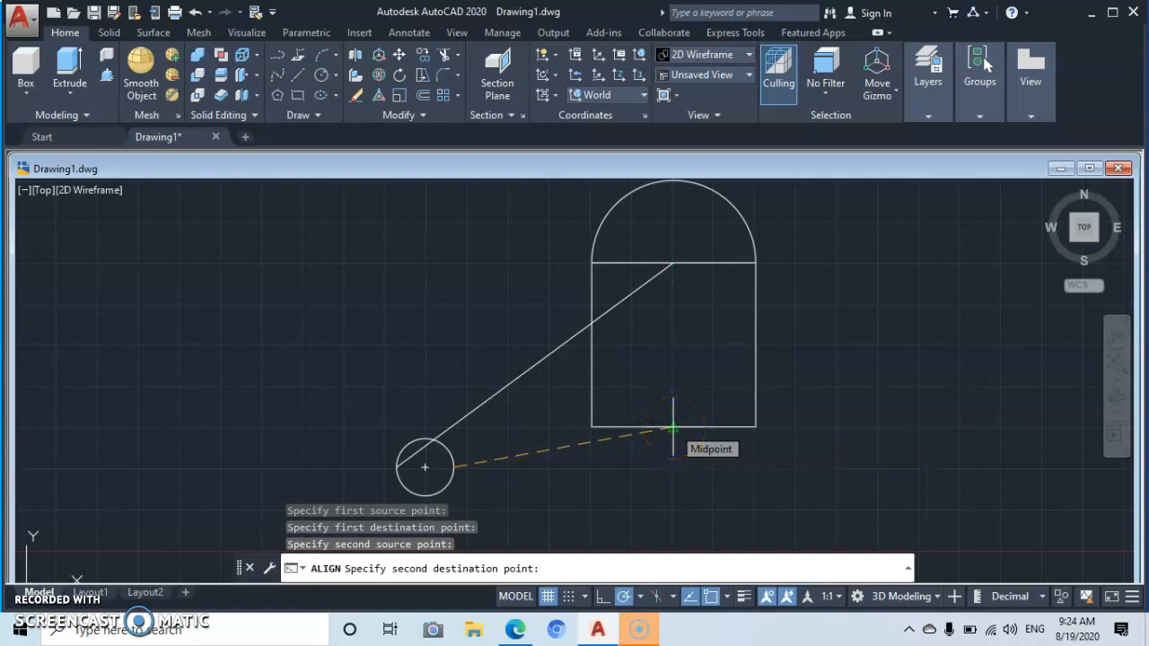
left_click(673, 429)
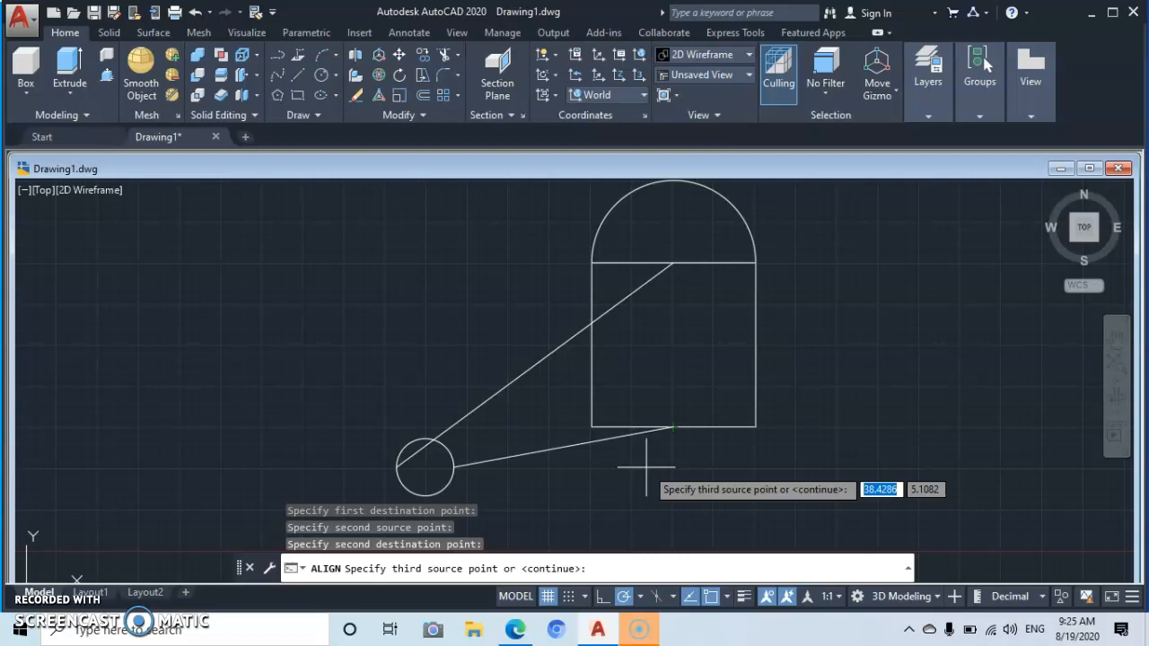
key("Return")
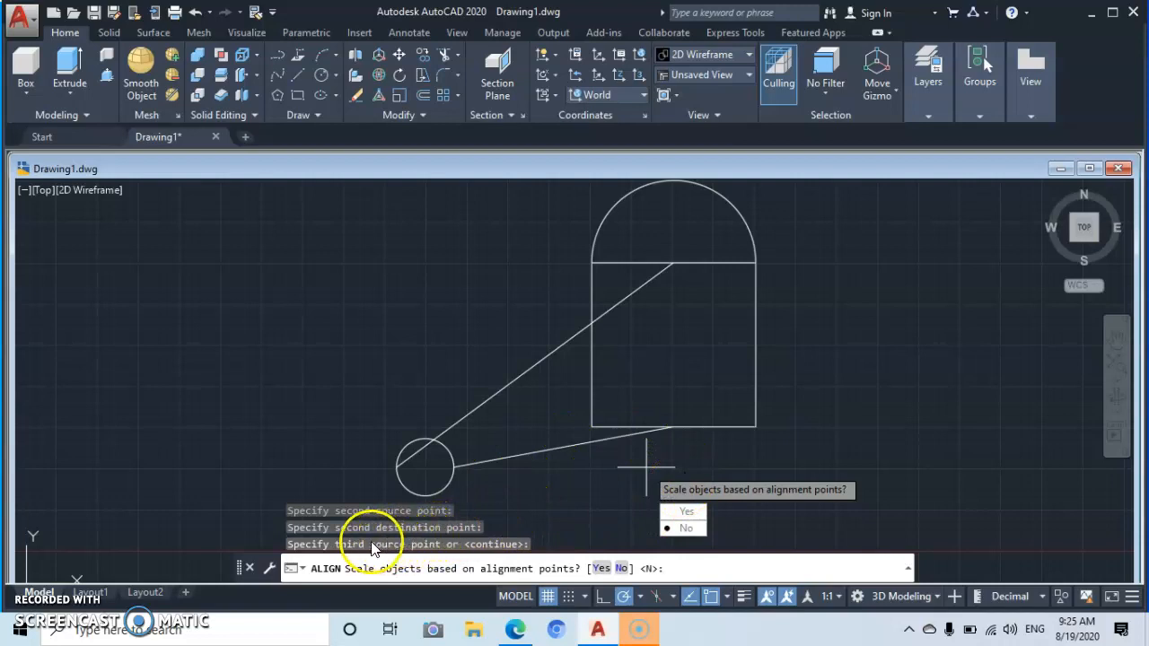
left_click(600, 569)
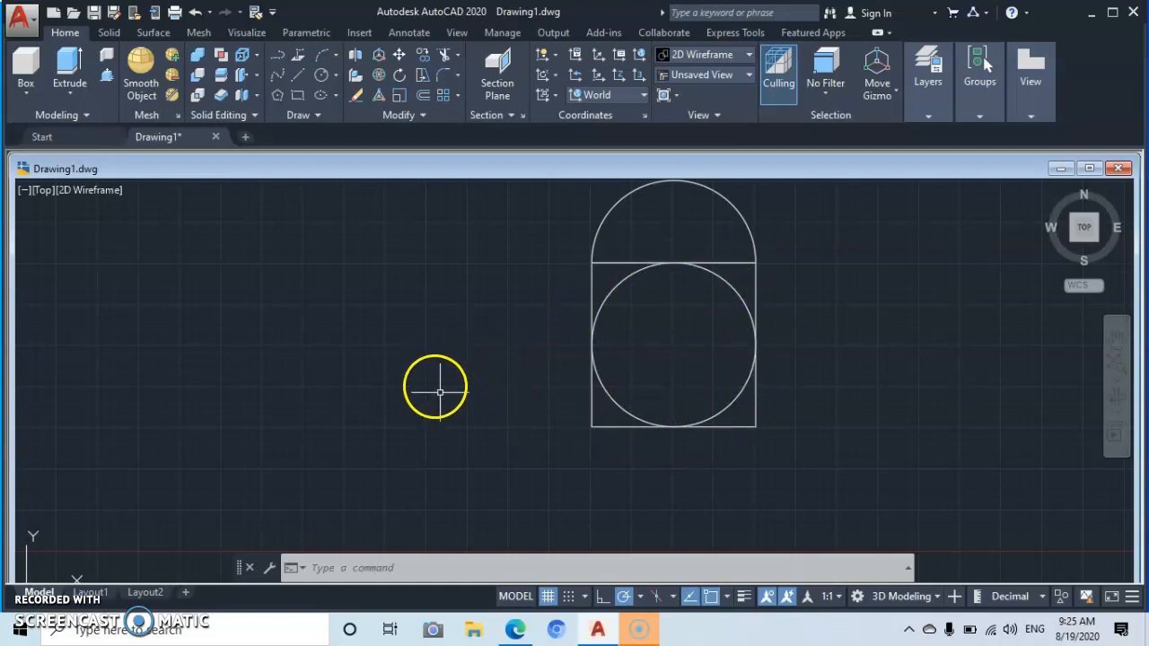
Undo the alignments of the circle and the semicircle
left_click(195, 15)
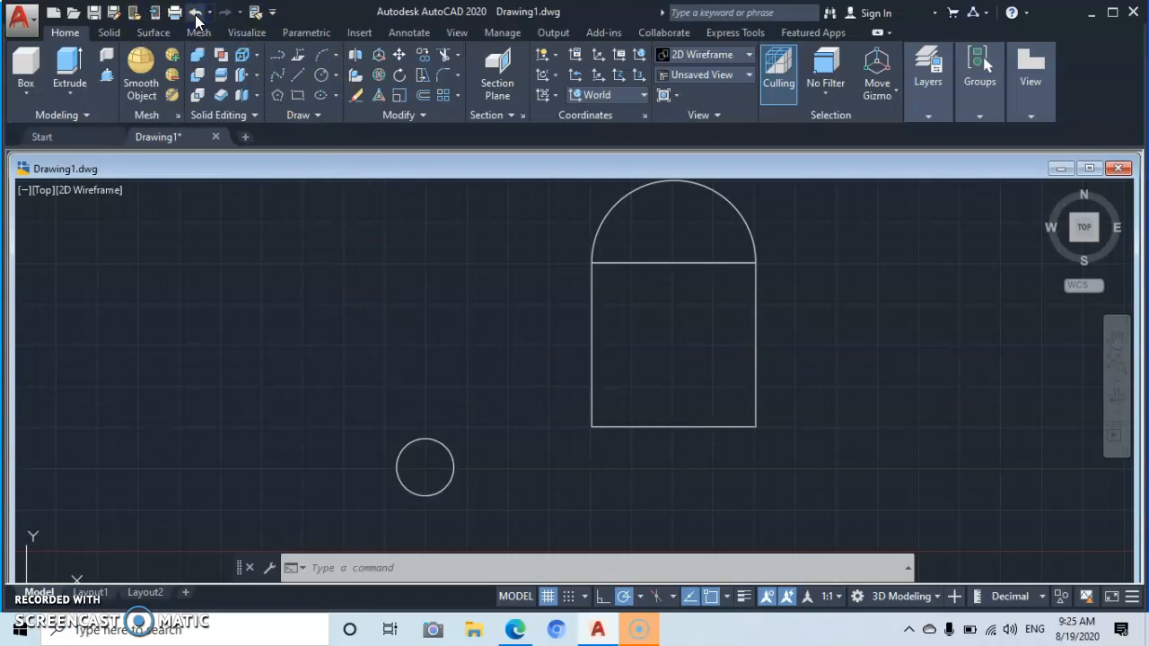
left_click(196, 15)
left_click(196, 15)
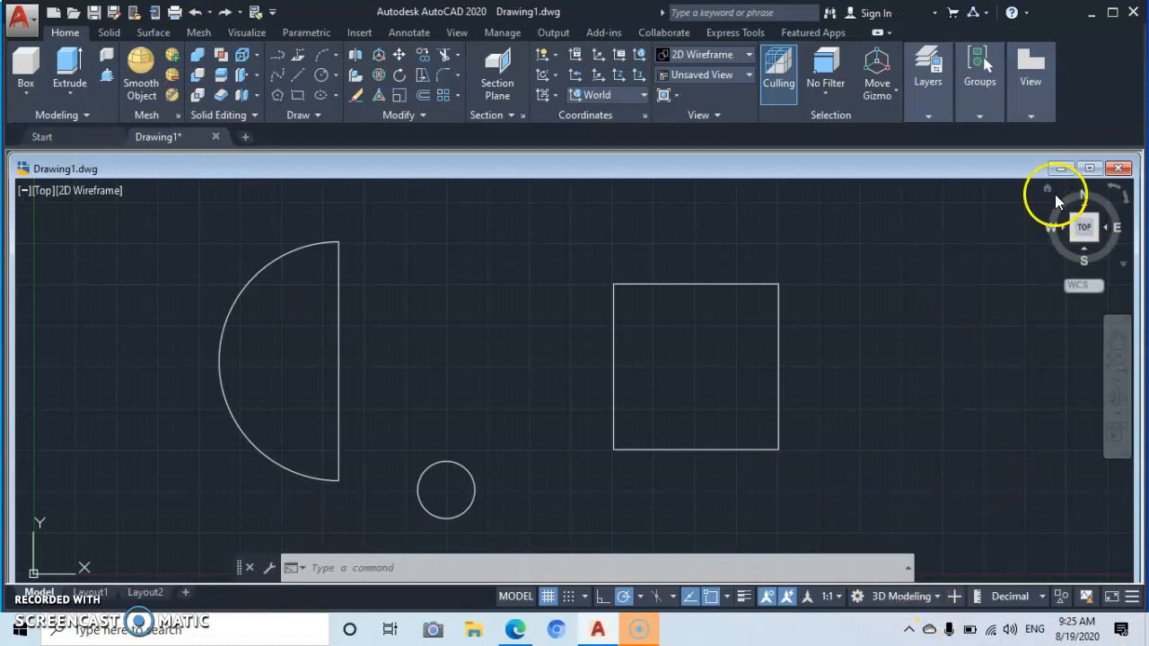
Extrude the semicircle and the square together to a height of about 9.7 units and display them in the Realistic visual style
left_click(1045, 193)
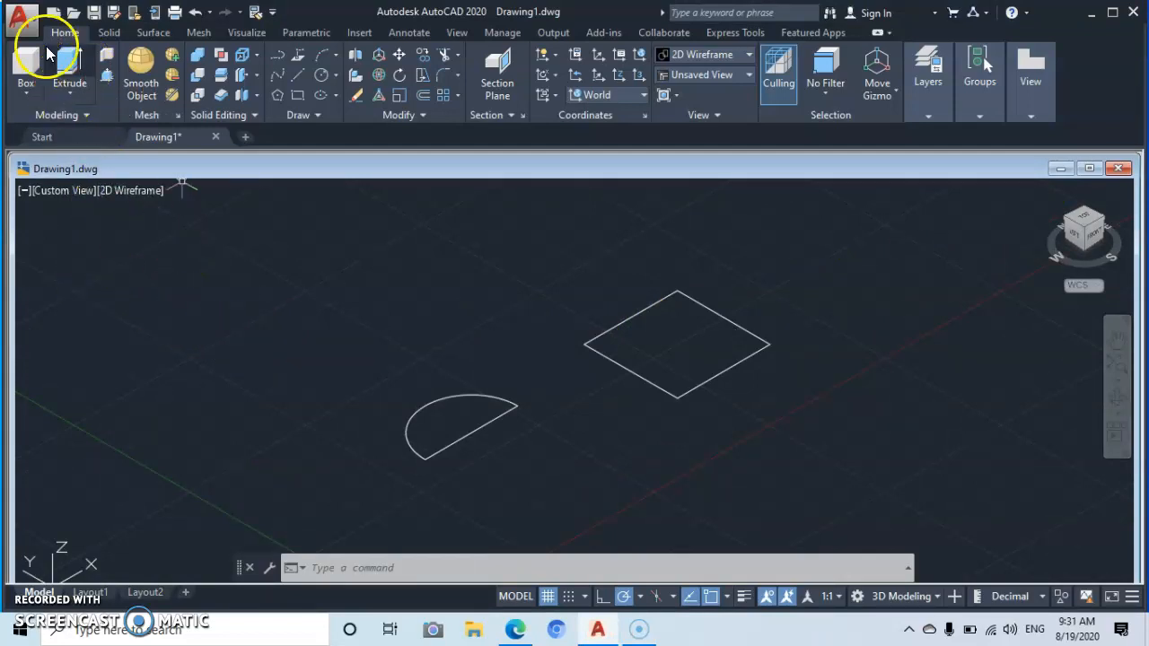
left_click(64, 67)
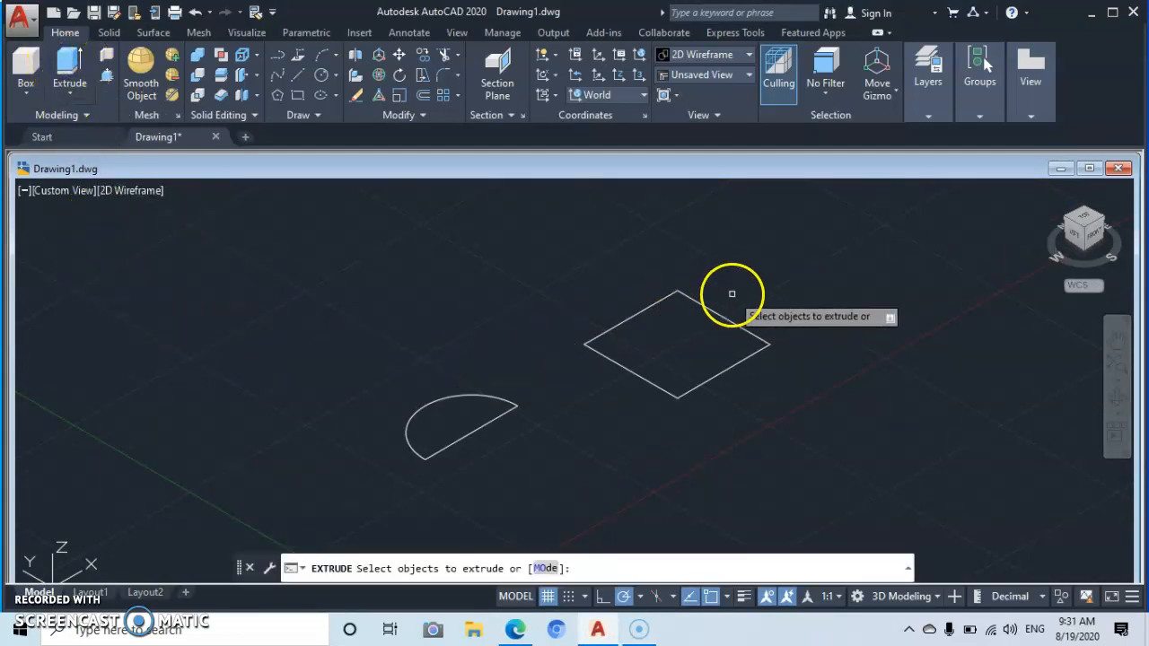
left_click(731, 293)
left_click(492, 458)
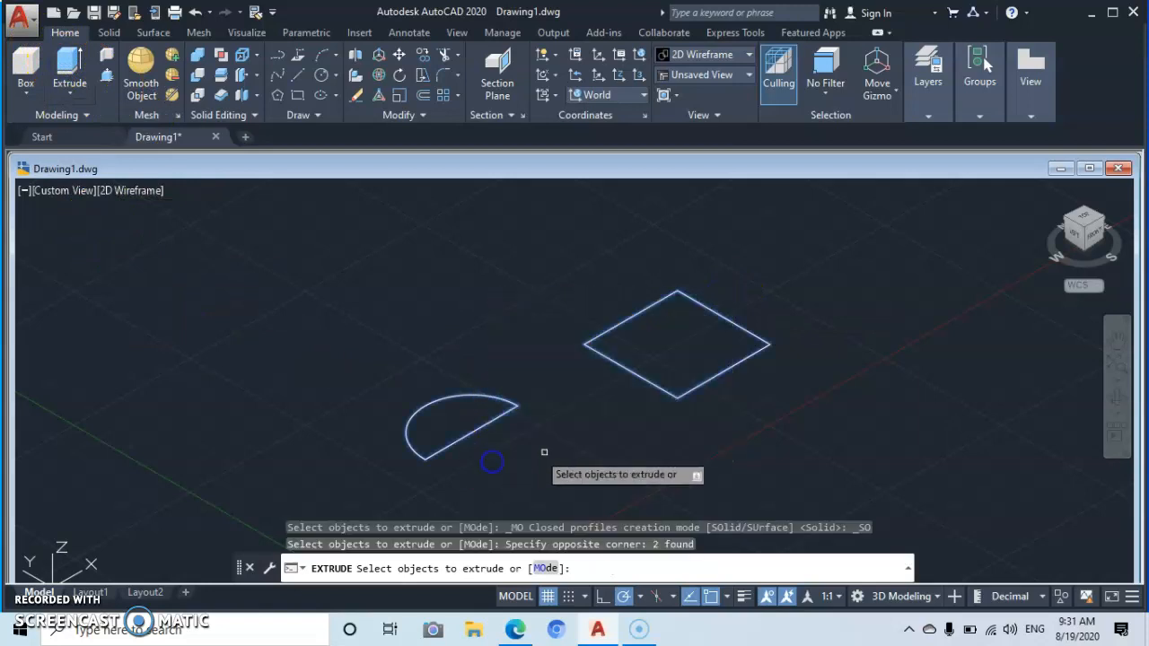
key("Return")
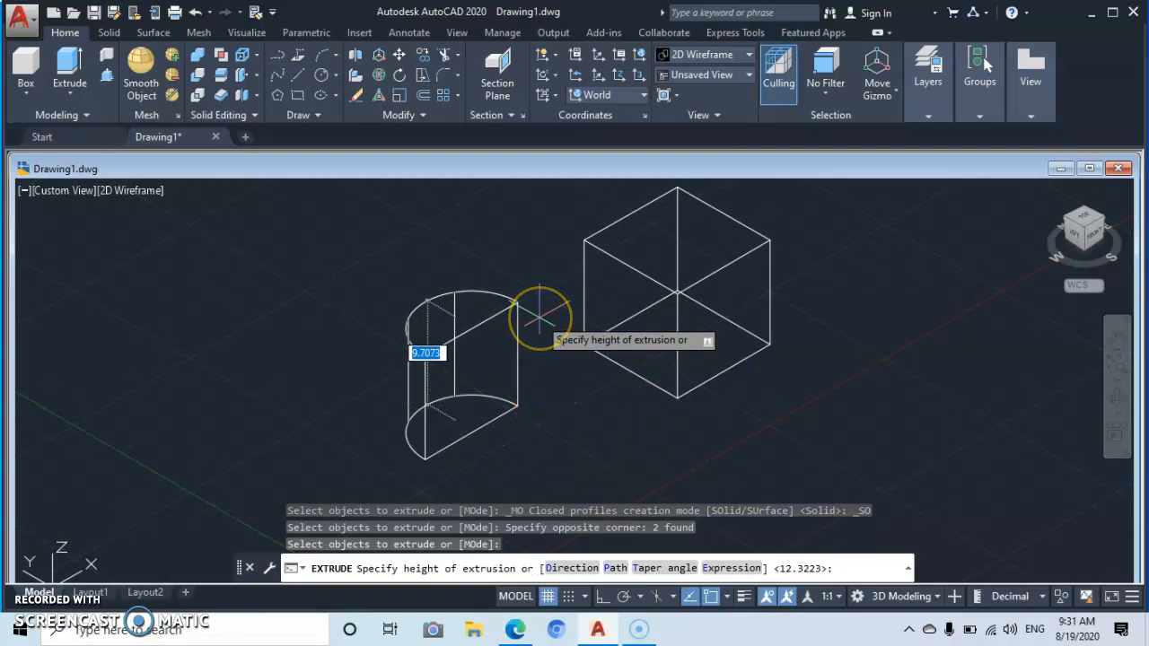
left_click(539, 318)
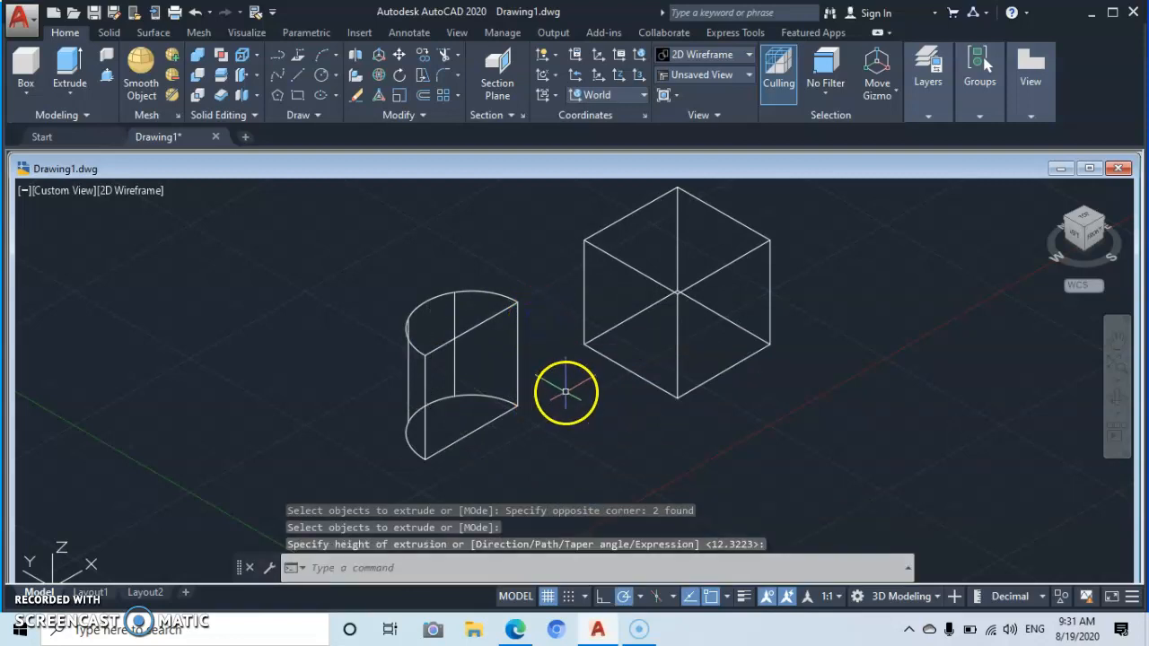
left_click(125, 190)
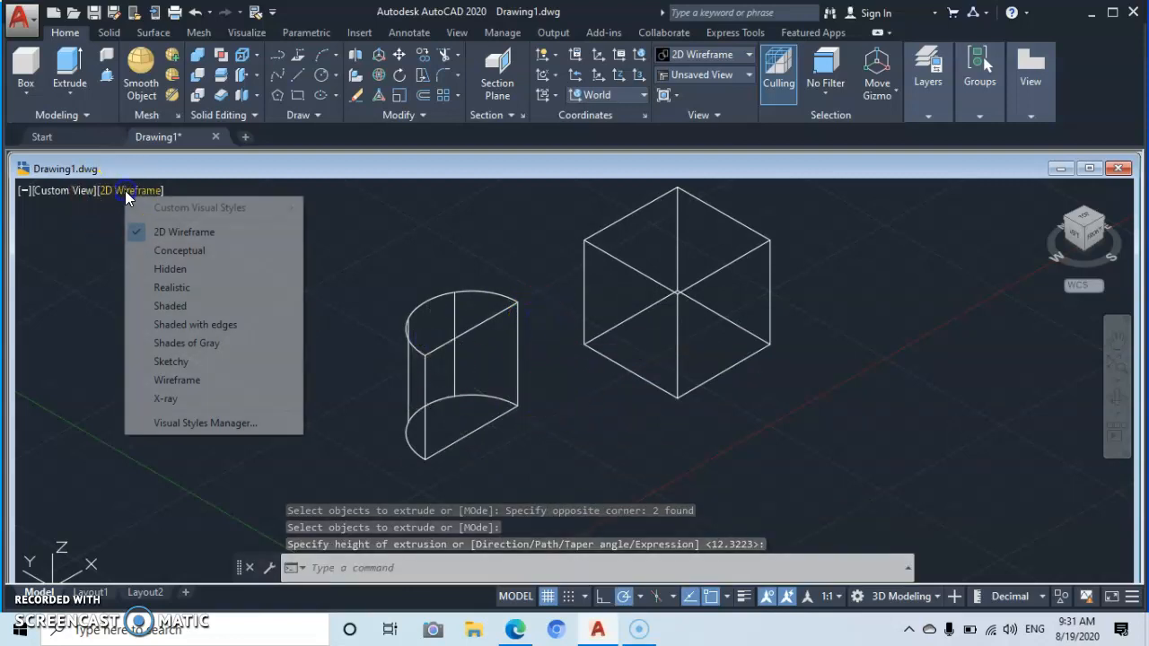
left_click(167, 288)
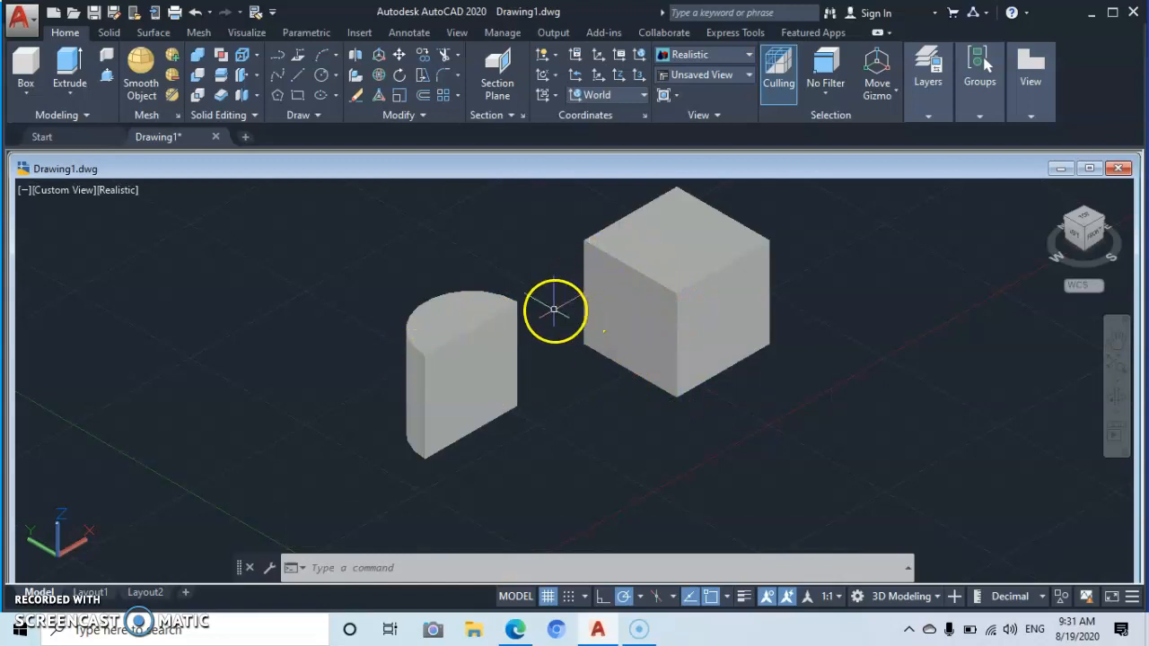
Run Align on the half-cylinder, pairing the far bottom corner of its flat face with the outer bottom corner of the cube's left face
left_click(419, 117)
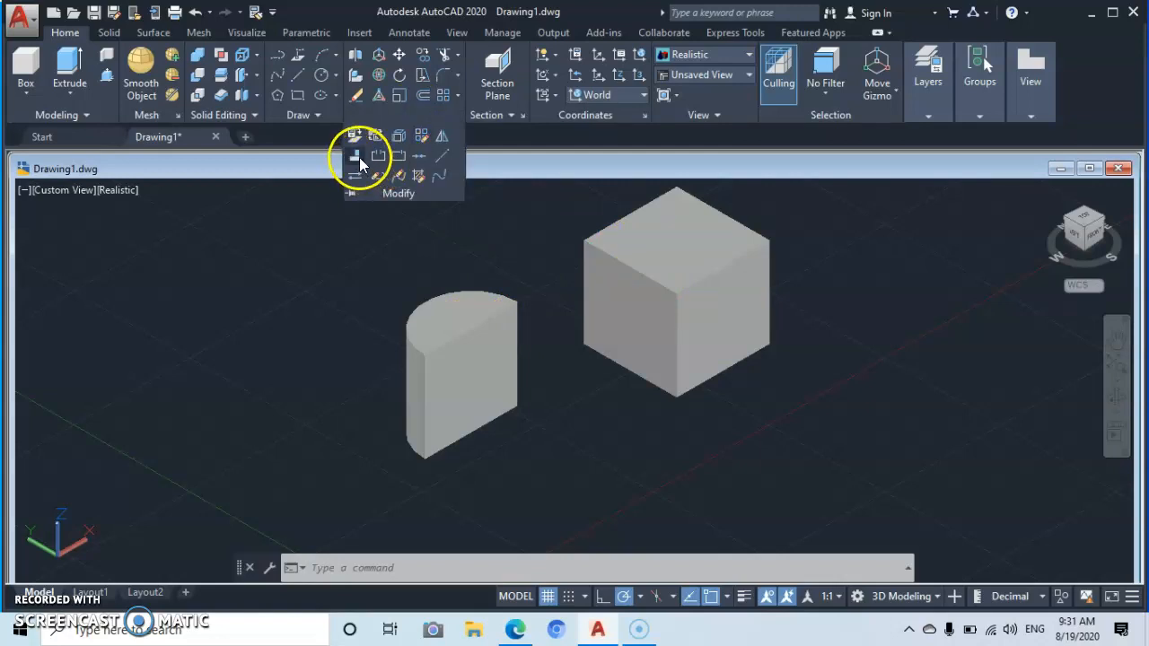
left_click(355, 157)
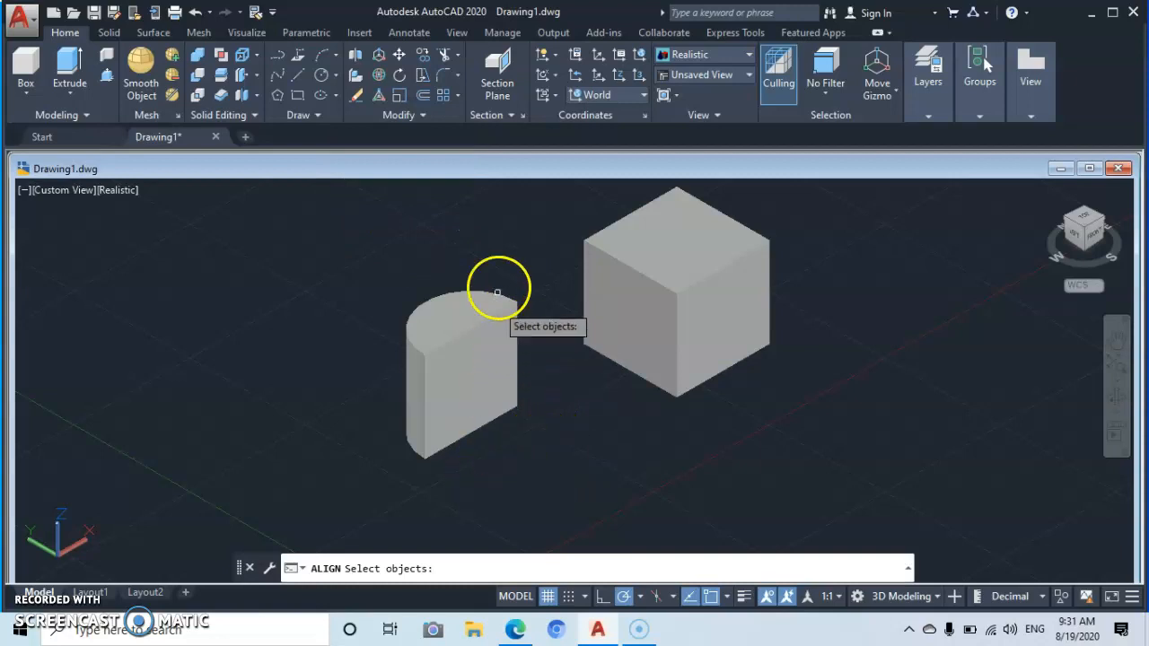
left_click(502, 284)
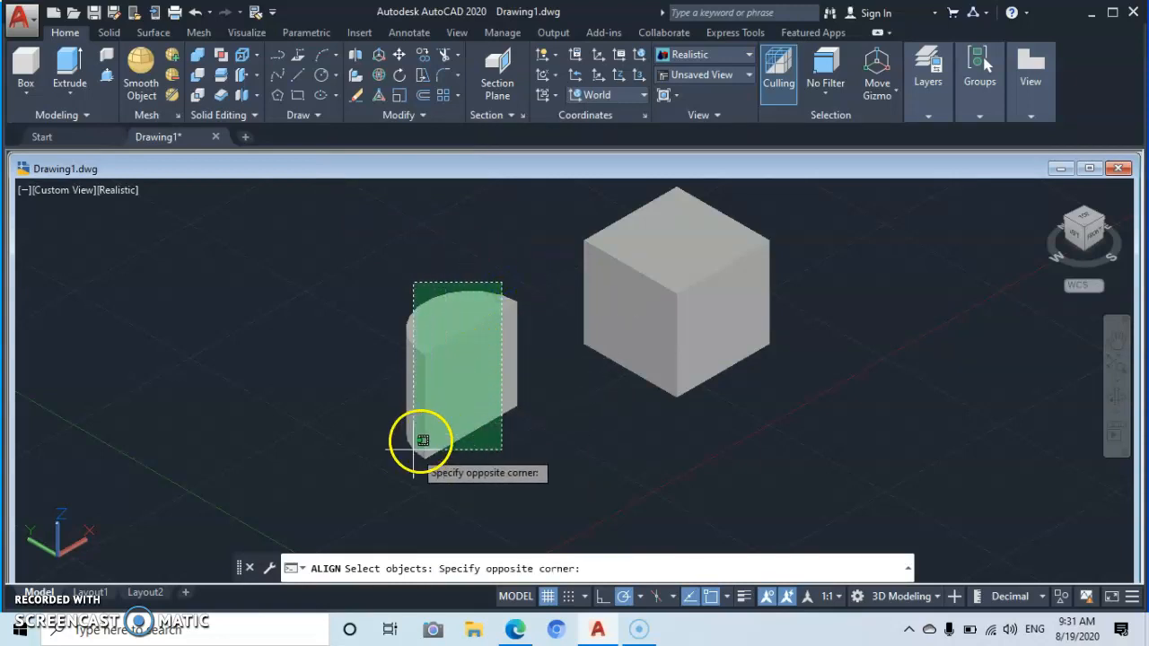
left_click(409, 457)
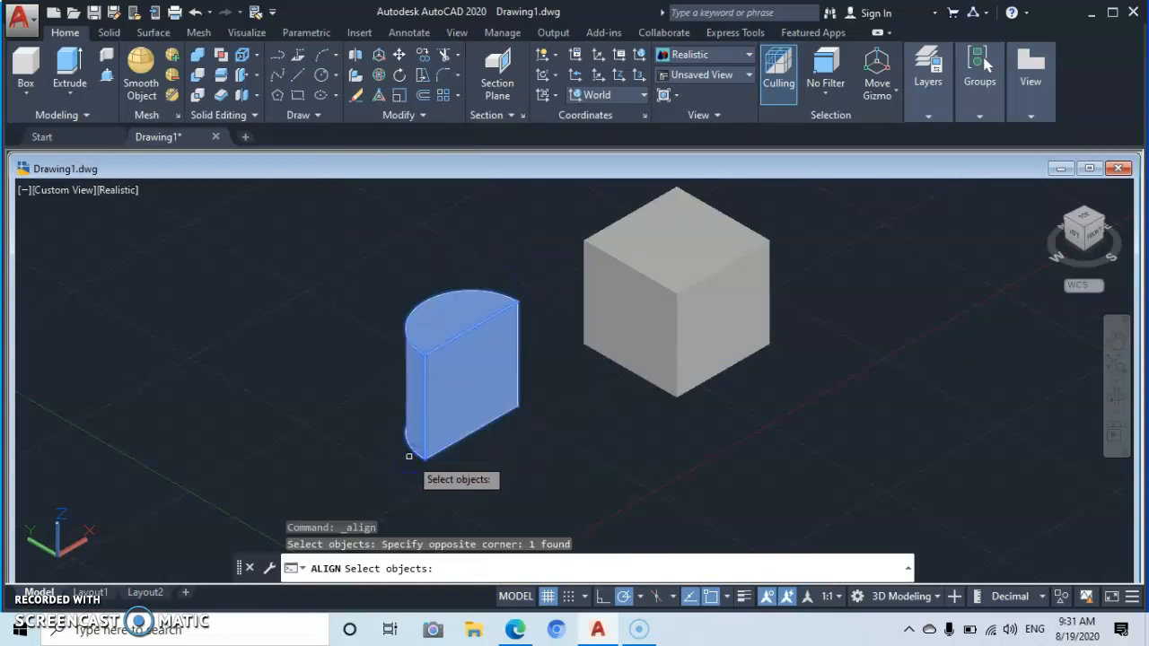
key("Return")
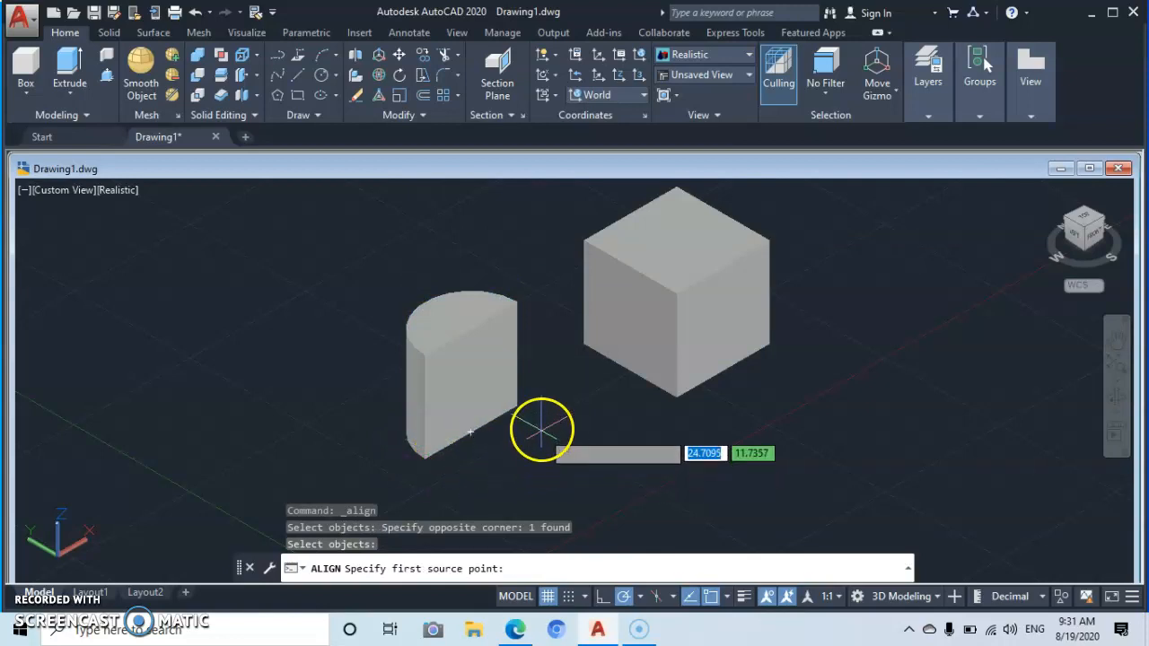
left_click(517, 406)
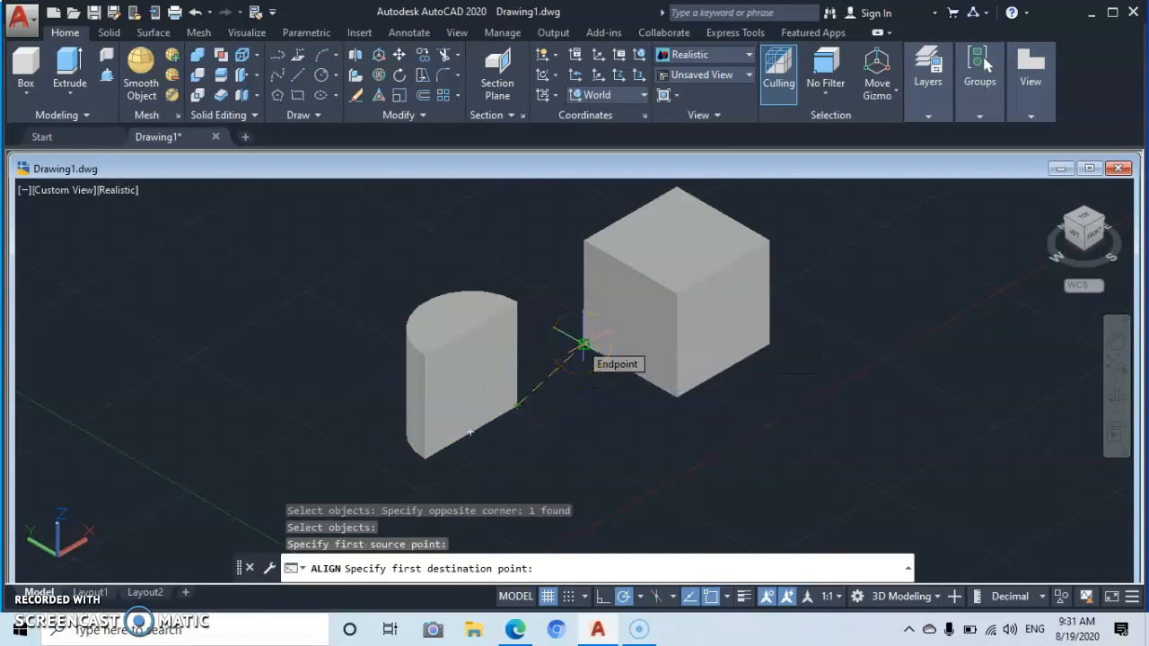
left_click(584, 344)
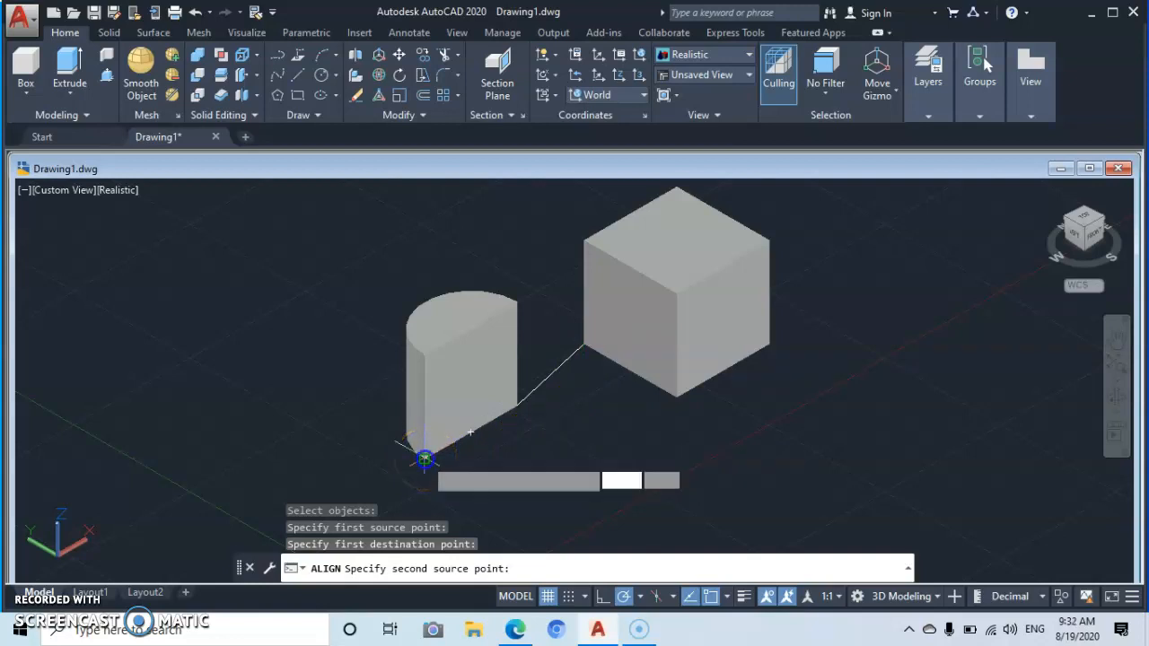
Pair the near bottom and top corners of the half-cylinder's flat face with the cube's front bottom and top corners to complete the three-point alignment
left_click(424, 460)
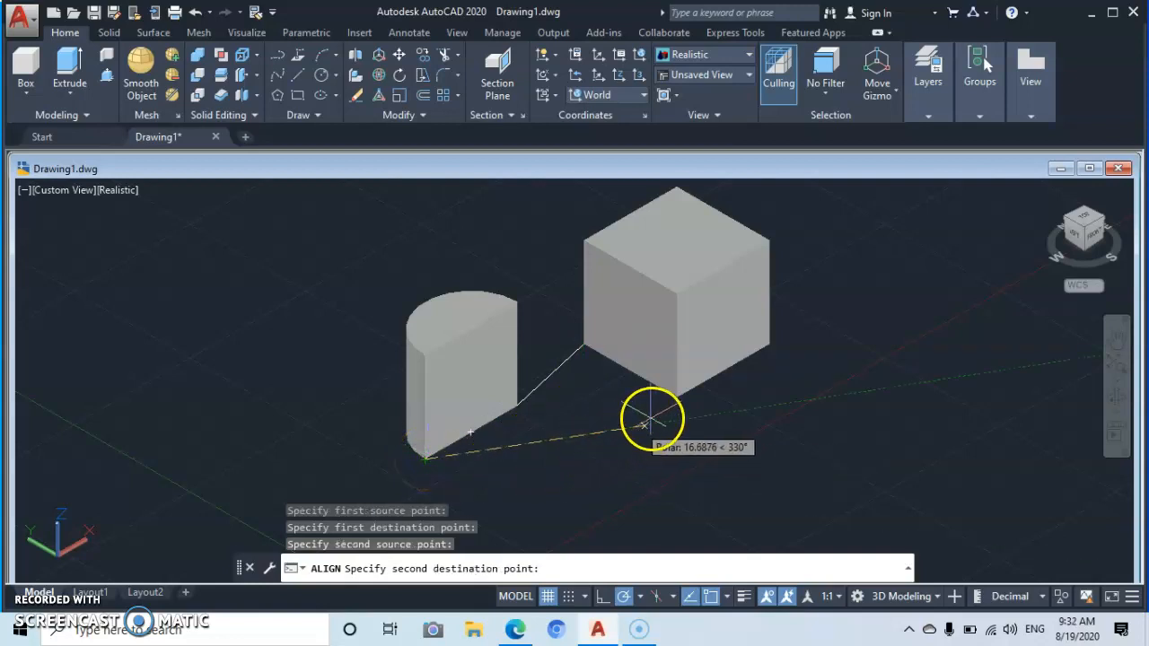
left_click(676, 396)
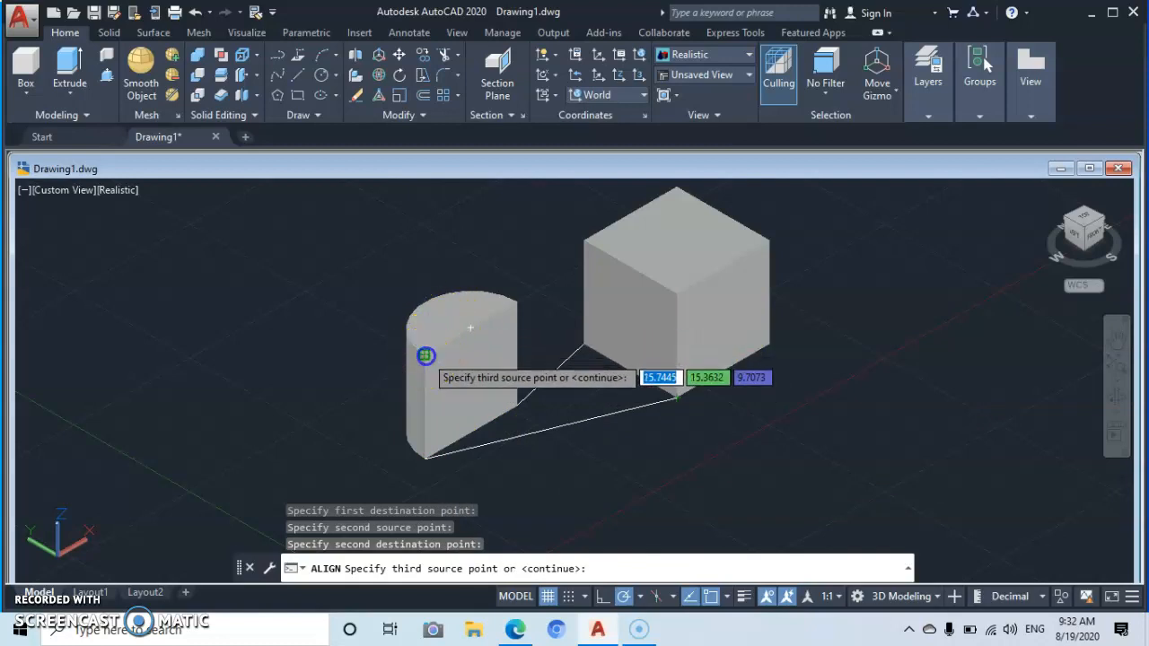
left_click(425, 356)
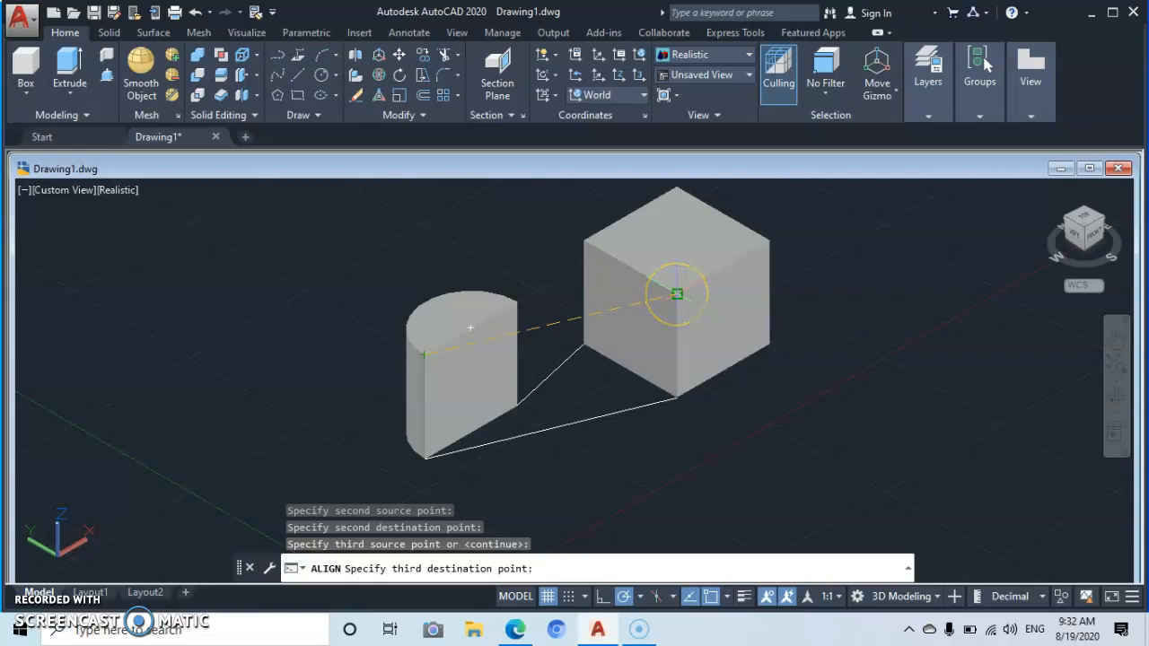
left_click(676, 294)
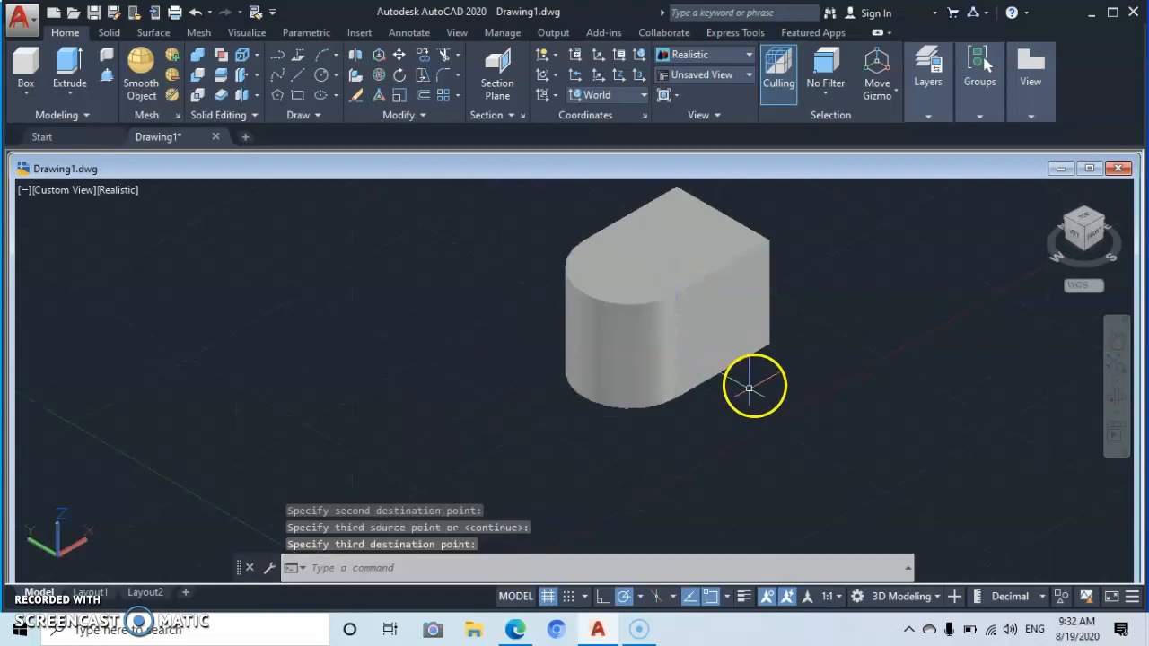
Orbit around the aligned solids and select the cube and half-cylinder individually to examine how their faces meet
left_click(1113, 397)
left_click_drag(800, 308, 808, 449)
right_click(837, 451)
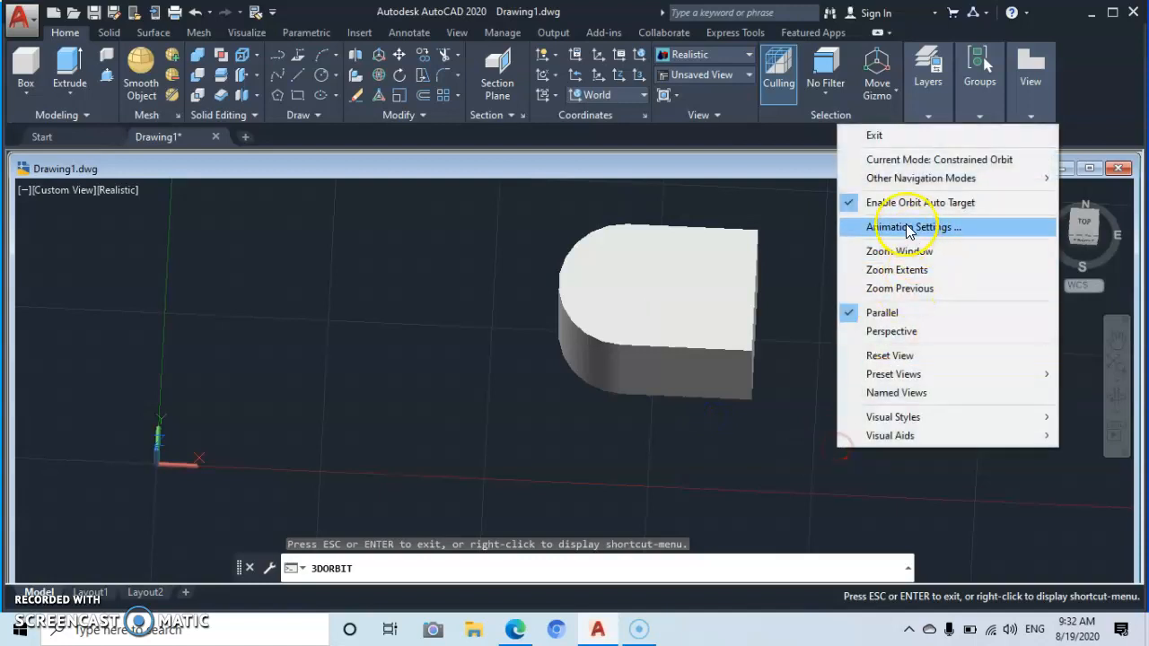
left_click(871, 135)
left_click(785, 273)
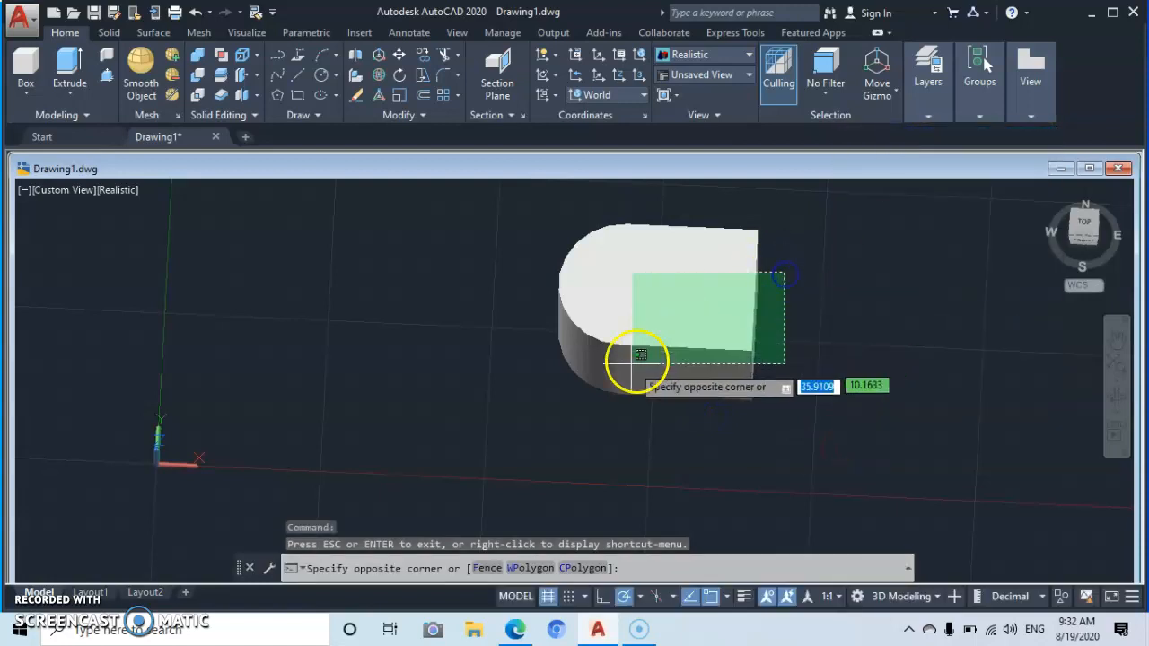
left_click(681, 412)
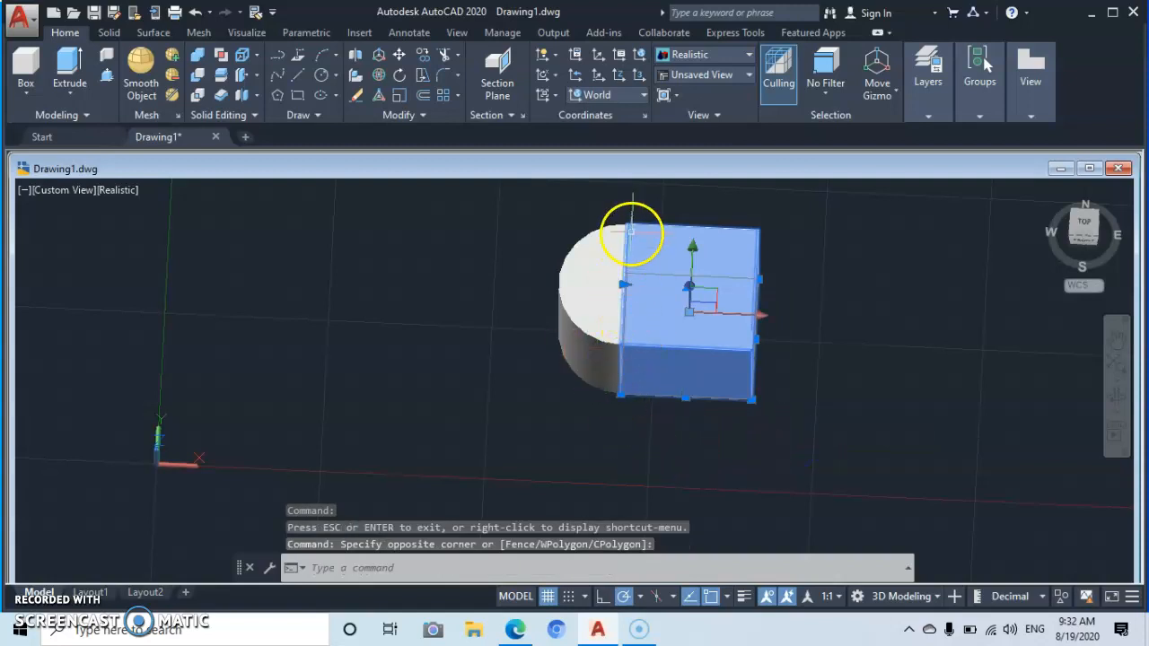
left_click(564, 310)
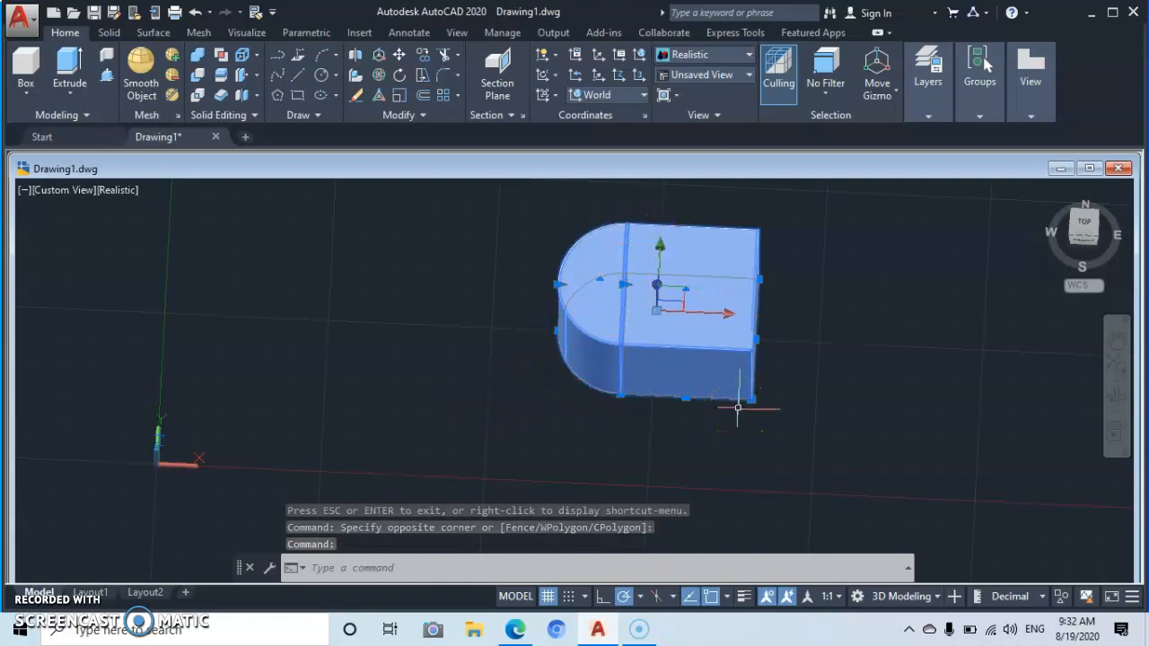
key("Escape")
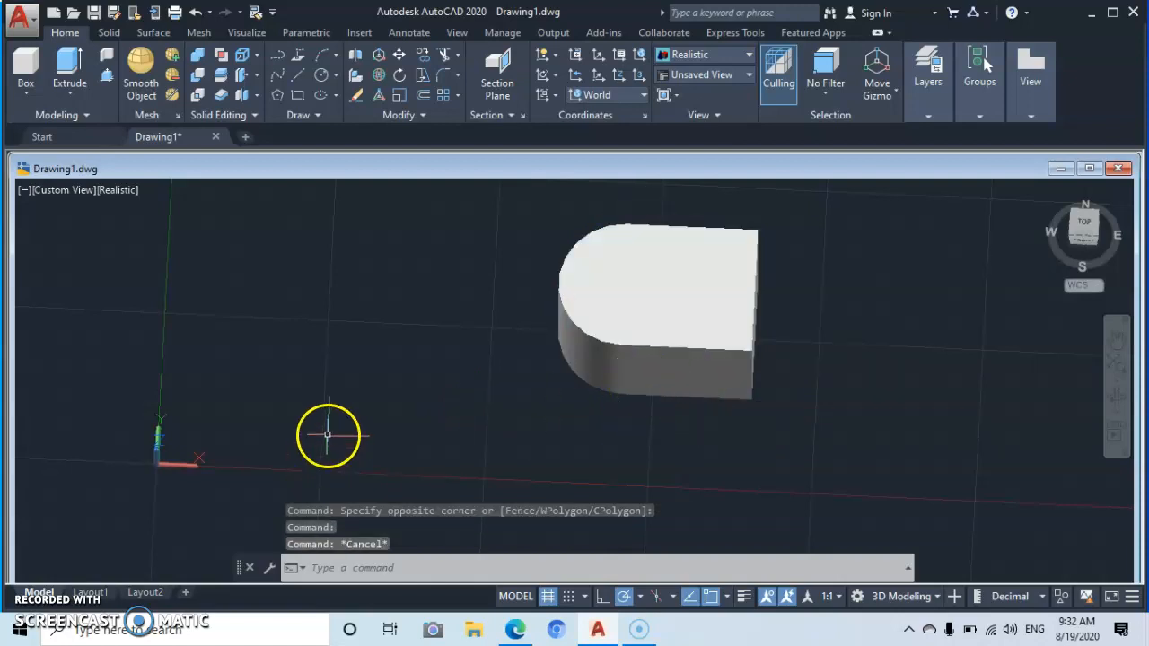